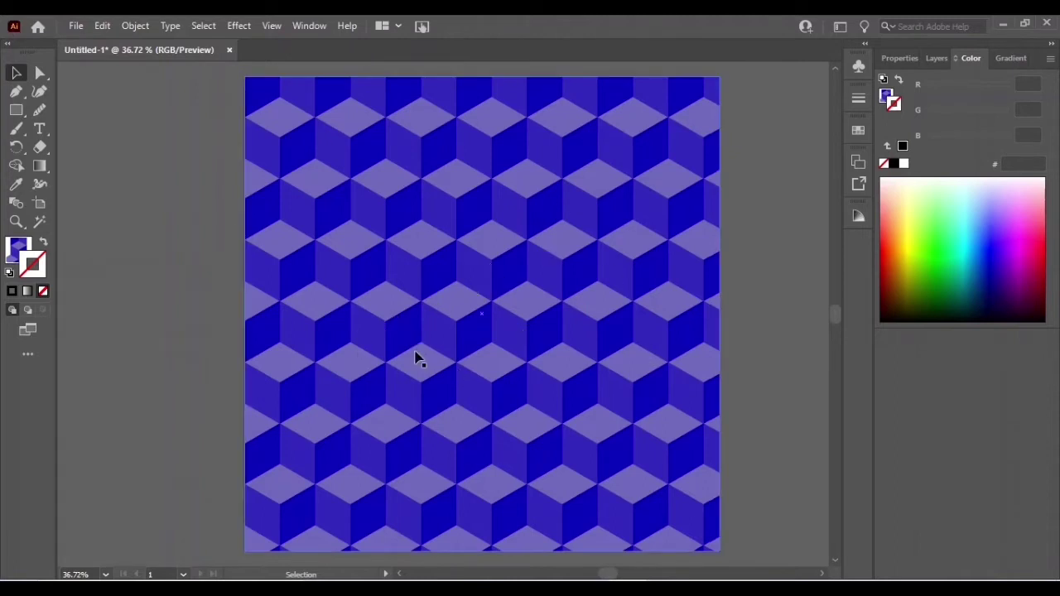
Step: Delete the patterned square covering the artboard and draw a hexagon about 502 px across its corners in the upper half
click(478, 318)
key(Delete)
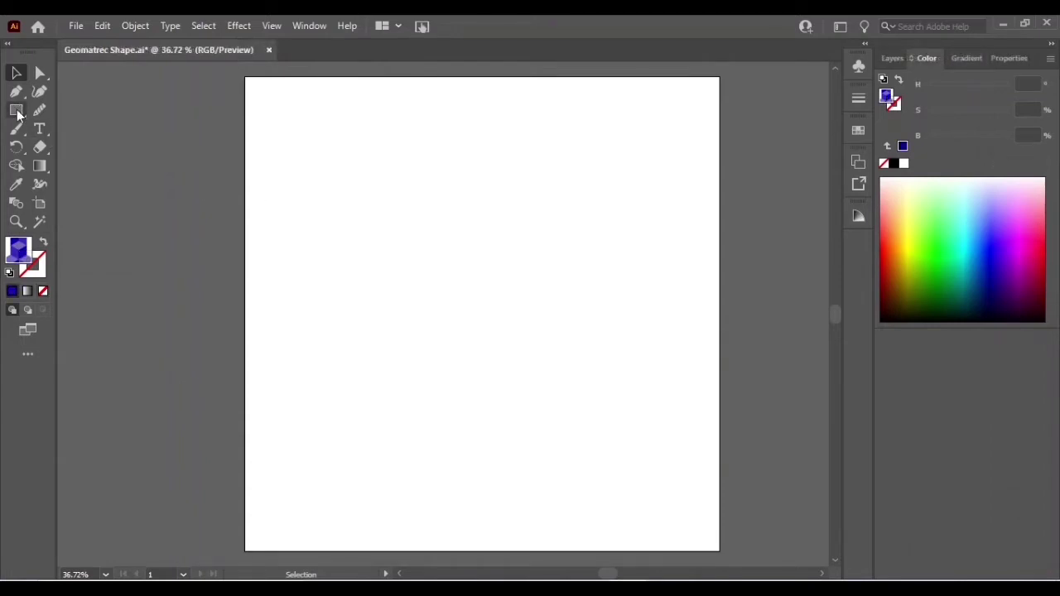
click(16, 112)
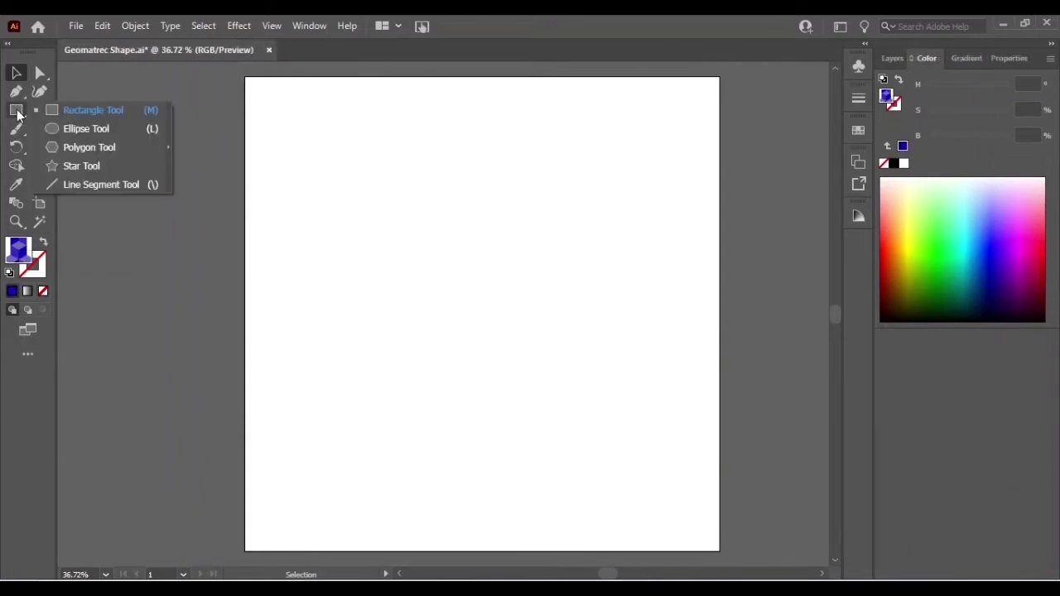
click(90, 148)
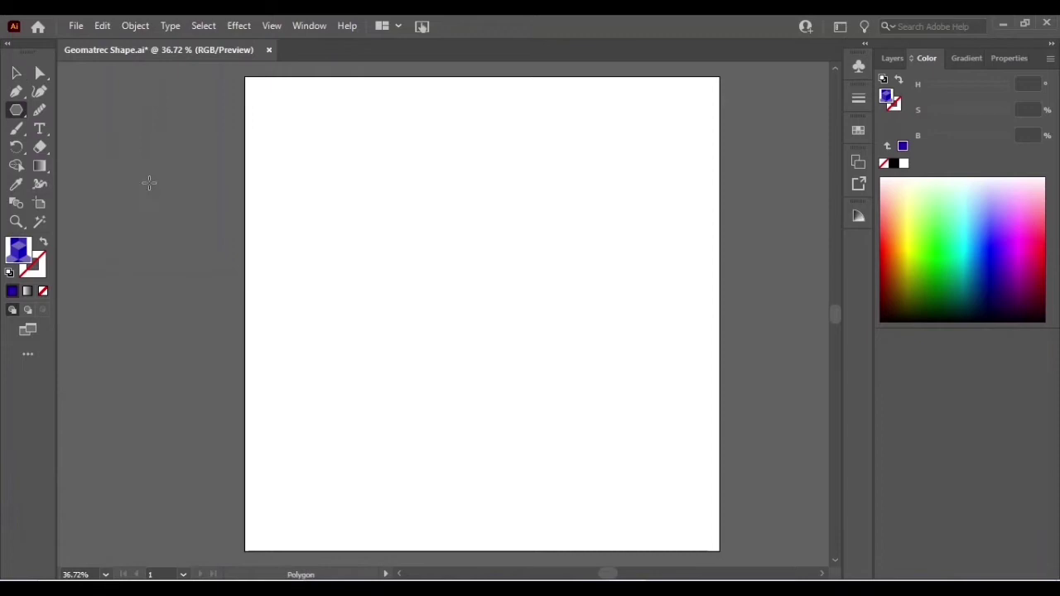
click(426, 217)
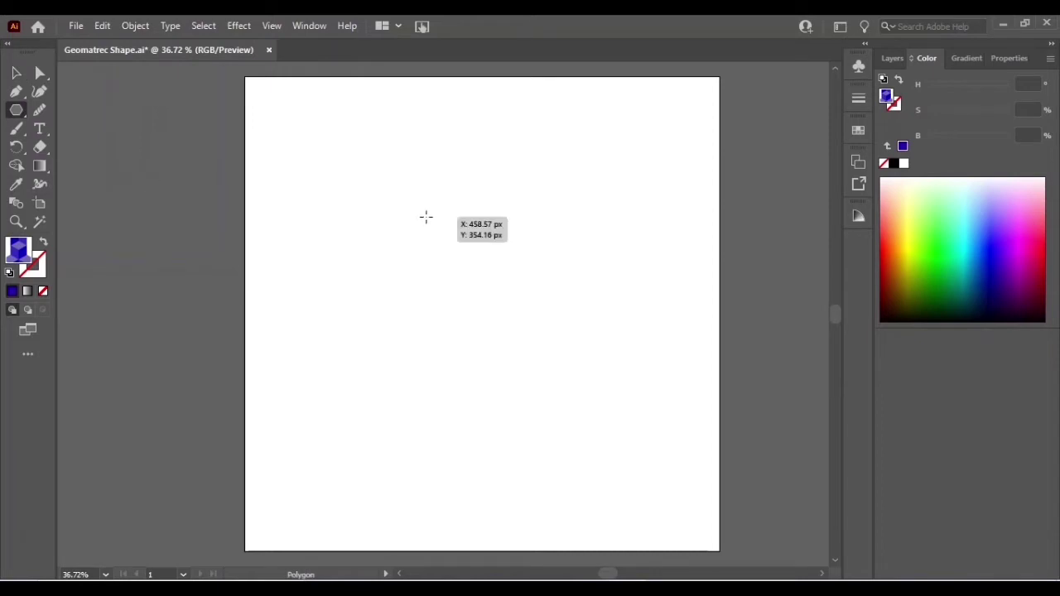
drag(425, 217, 484, 296)
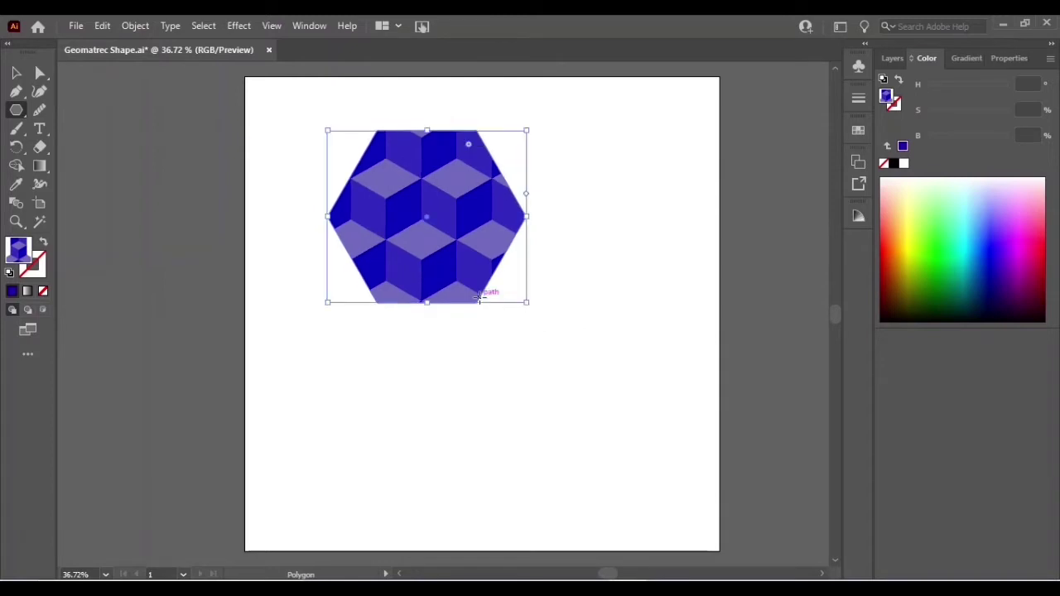
Step: Replace the hexagon's cube-pattern fill with solid black
click(1010, 58)
click(956, 58)
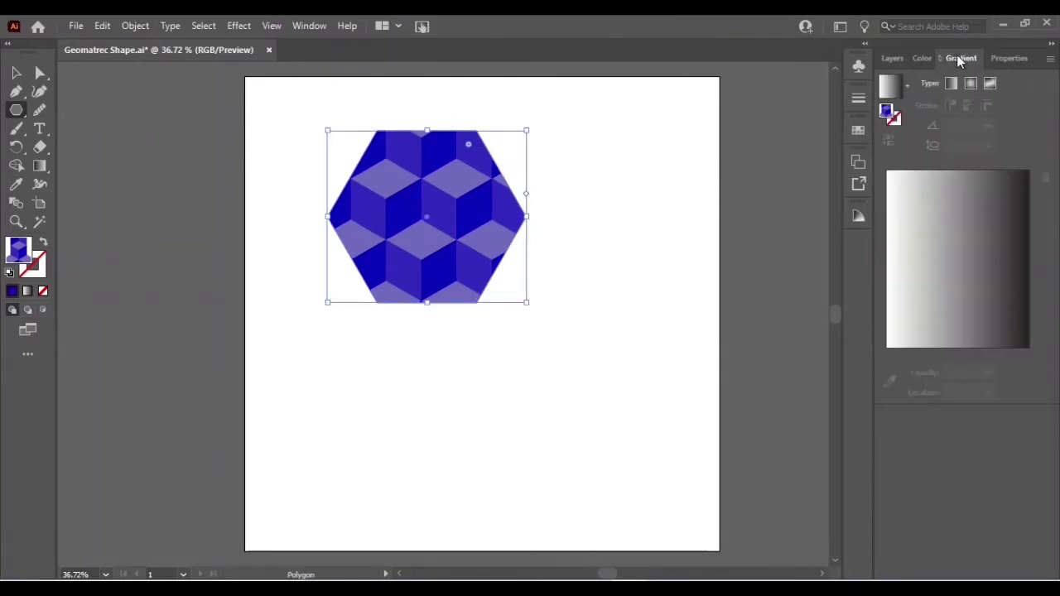
click(916, 58)
click(894, 164)
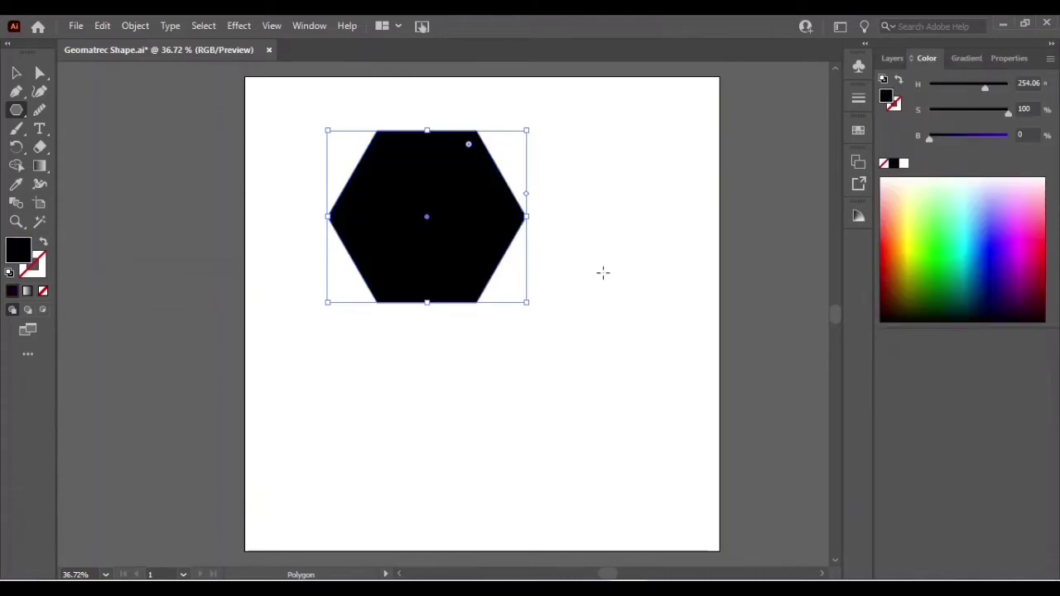
Step: Move the hexagon toward the middle of the artboard and rotate it 90° so that a corner points up
drag(428, 220, 468, 308)
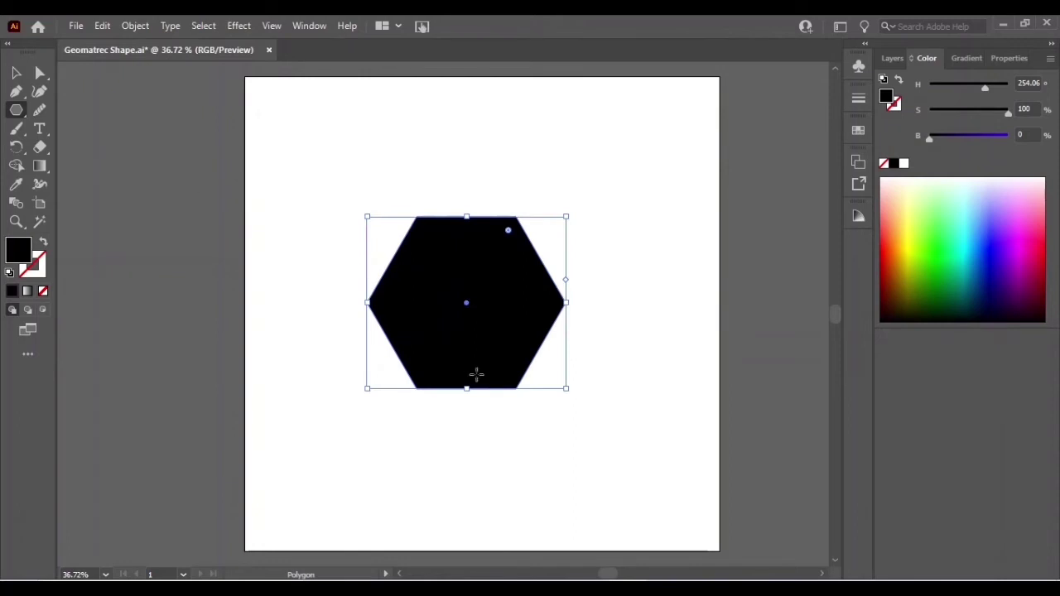
drag(571, 395, 551, 201)
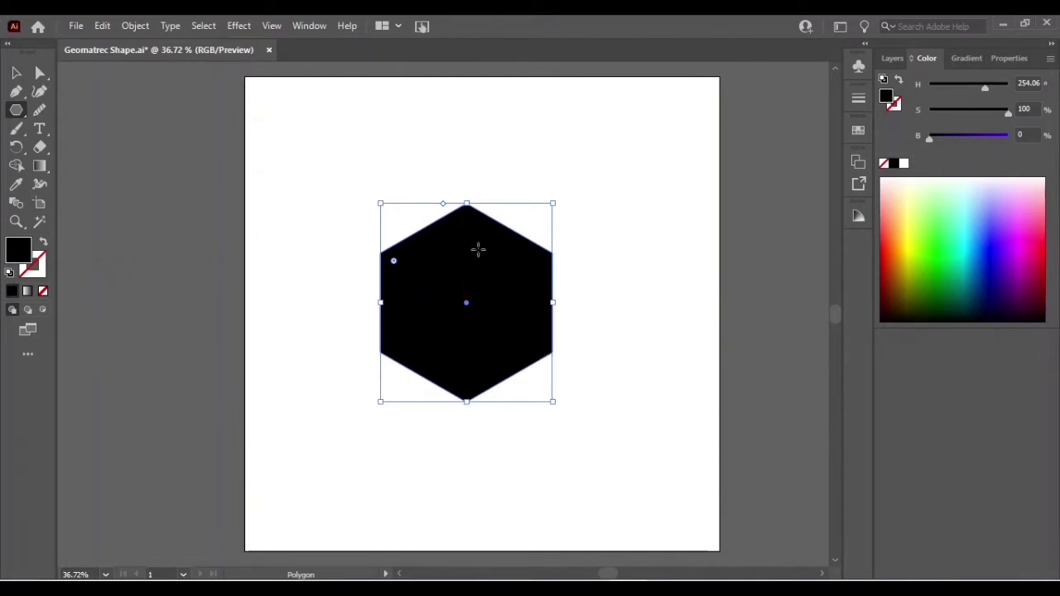
click(16, 73)
drag(465, 307, 467, 314)
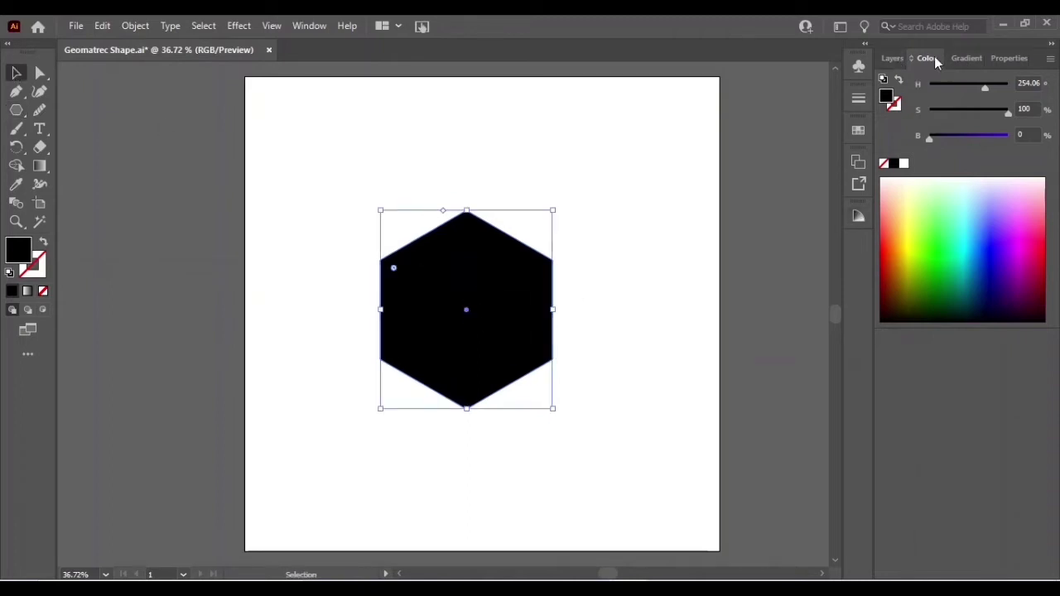
Step: Center the hexagon horizontally and vertically on the artboard
click(1008, 58)
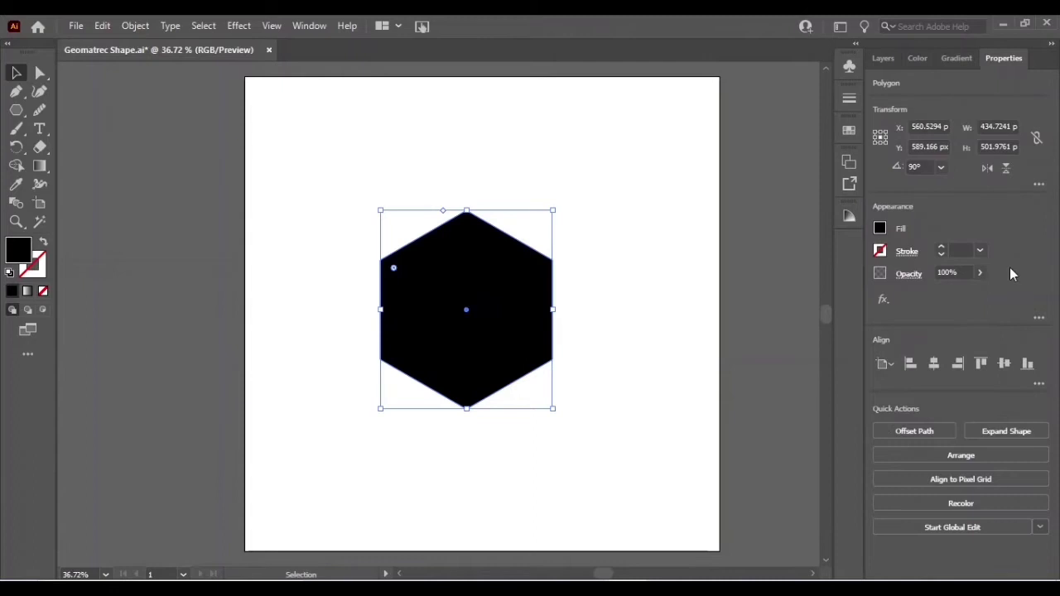
click(933, 365)
click(1003, 365)
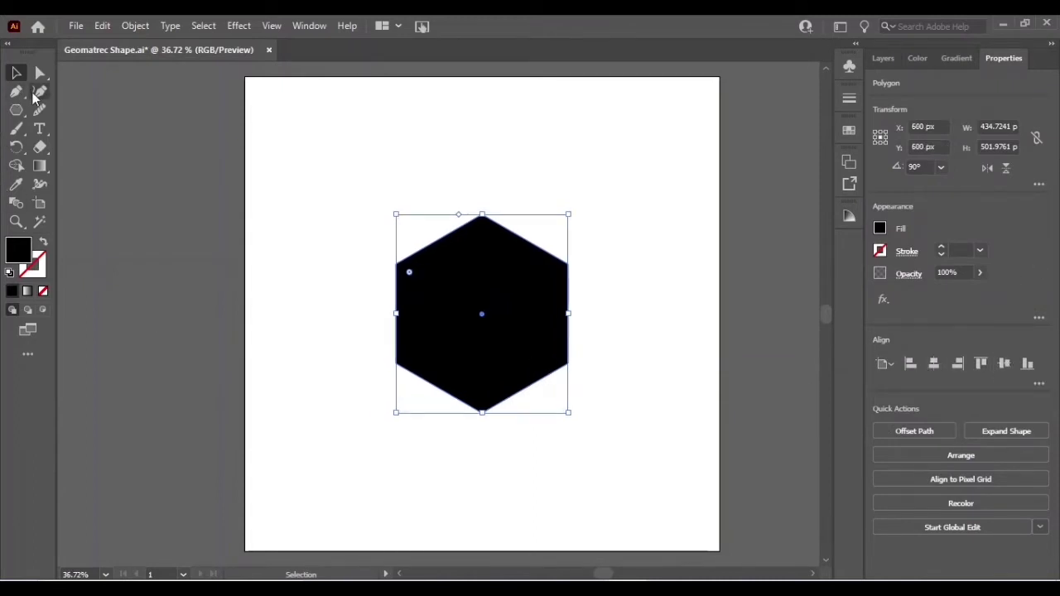
Step: Draw three straight lines across the hexagon, each joining a pair of opposite corners through the center
click(15, 110)
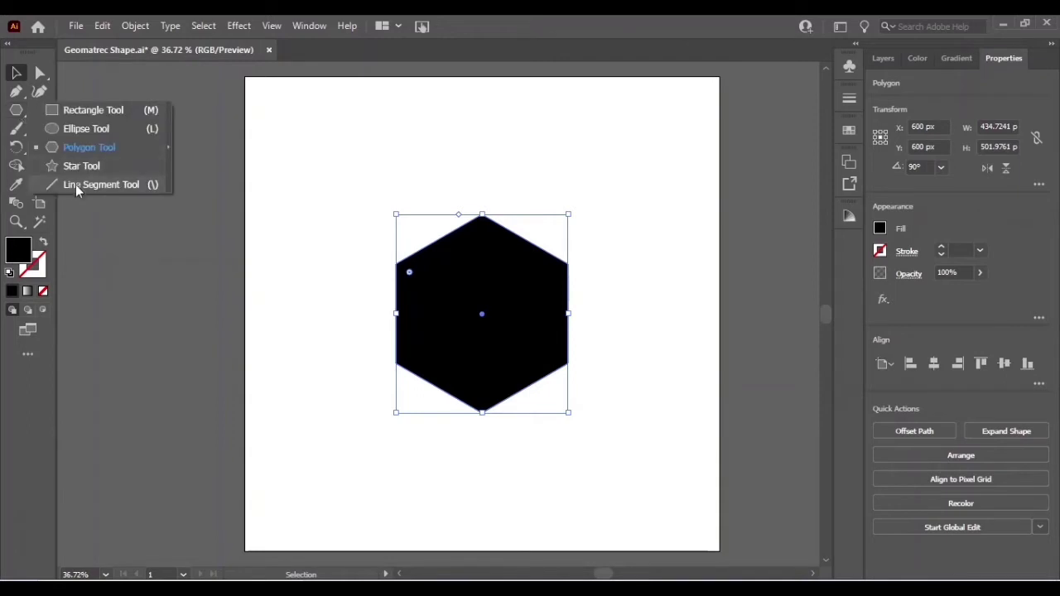
click(76, 185)
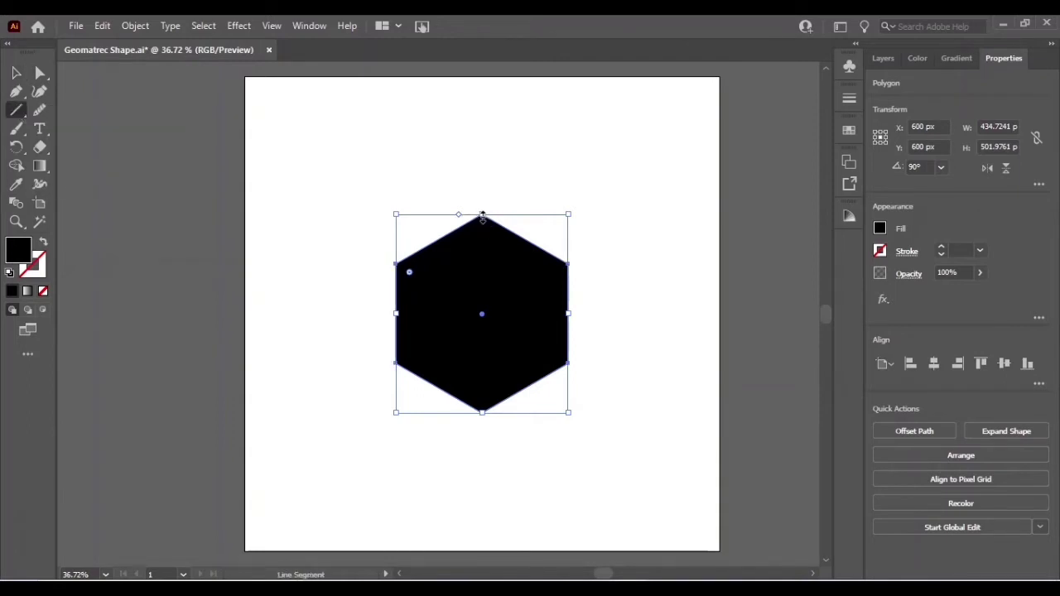
drag(481, 217, 482, 414)
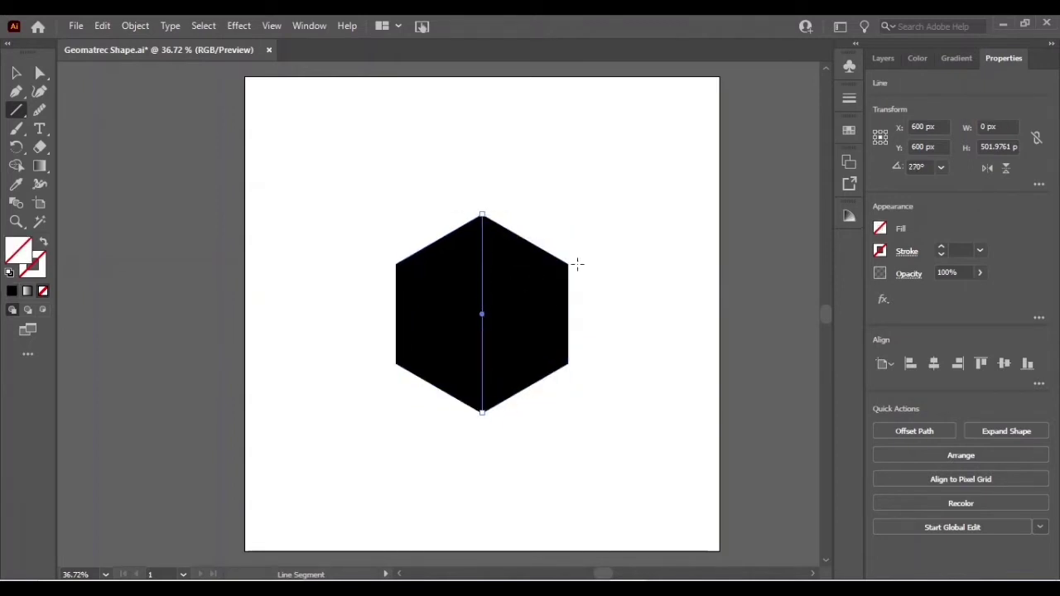
drag(568, 263, 396, 362)
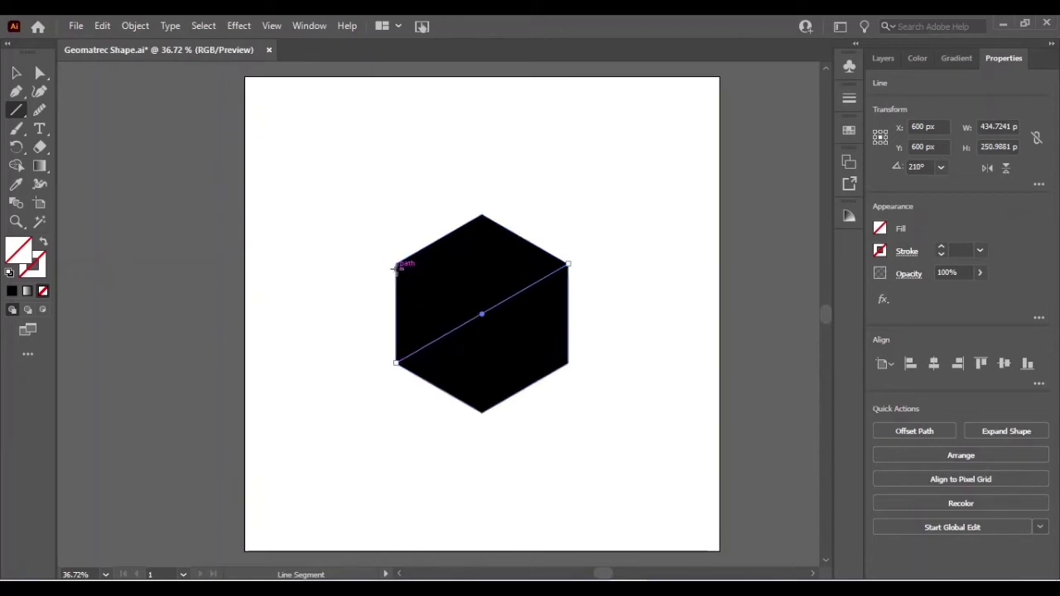
drag(395, 262, 568, 363)
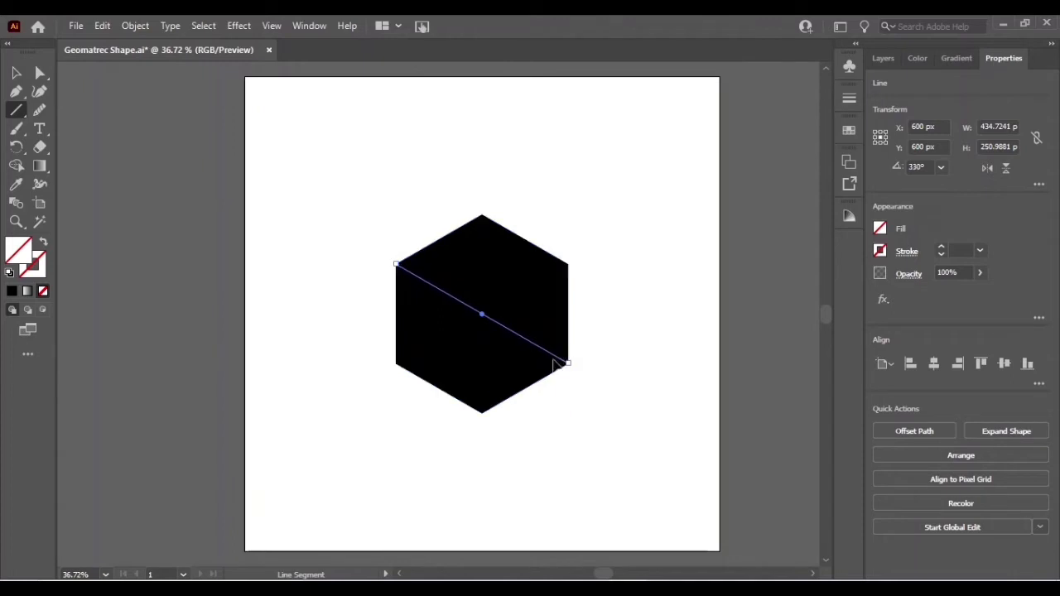
Step: Merge the hexagon's six triangles in adjacent pairs with Shape Builder to form the top, right and left cube faces
click(16, 74)
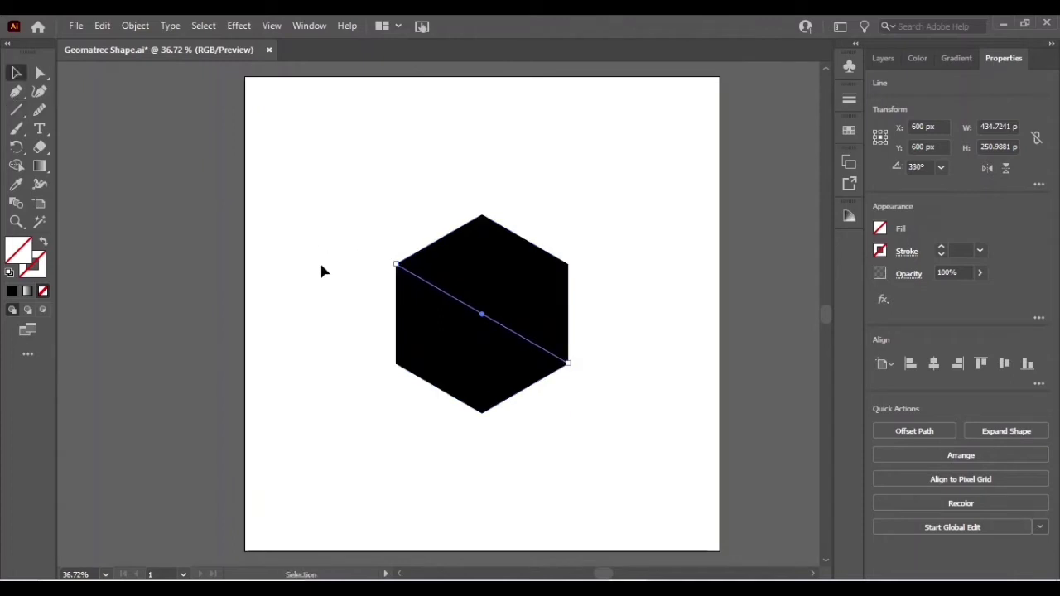
drag(398, 292, 634, 479)
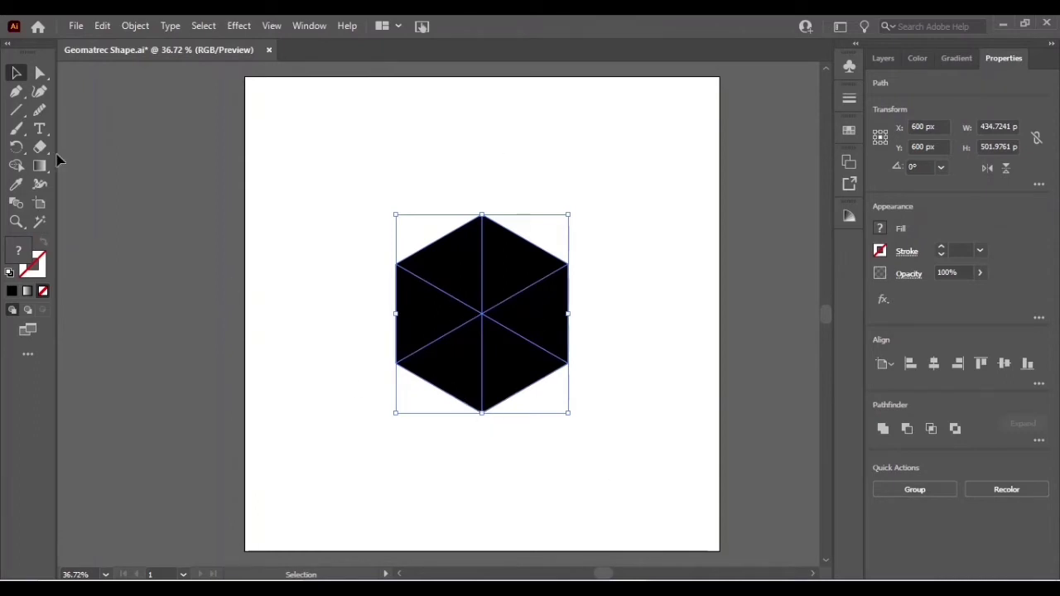
click(17, 167)
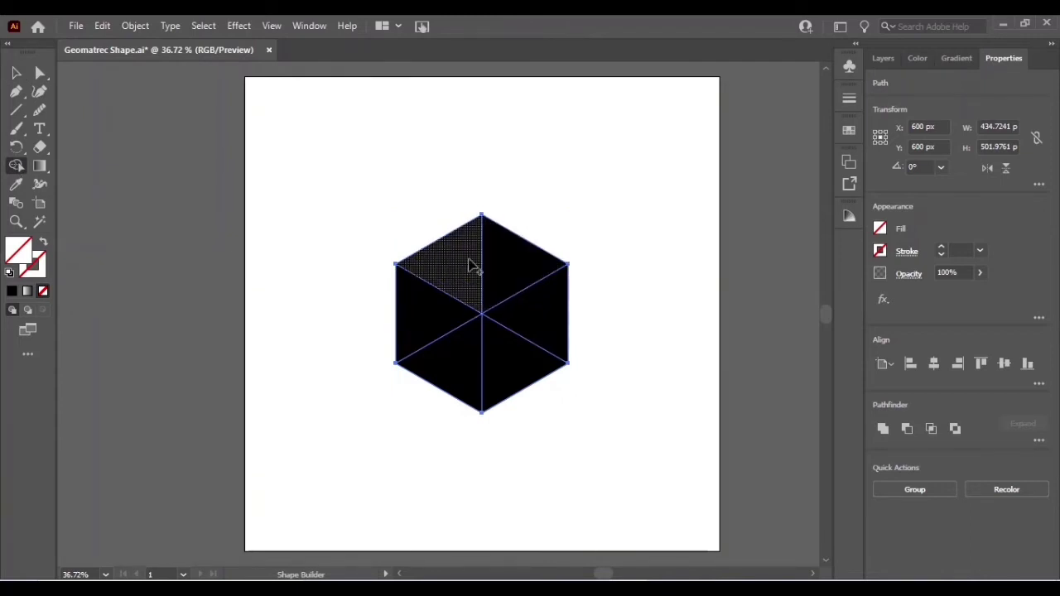
mouse_move(453, 267)
mouse_down()
mouse_move(513, 277)
mouse_move(477, 267)
mouse_move(530, 266)
mouse_move(440, 265)
mouse_move(502, 270)
mouse_move(464, 282)
mouse_move(489, 286)
mouse_move(484, 277)
mouse_up()
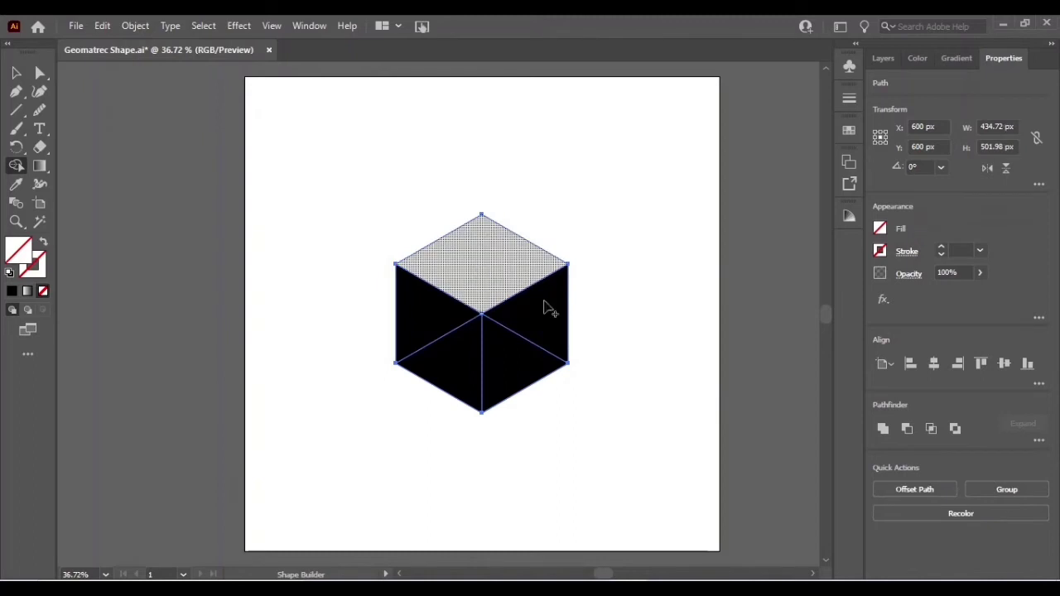
mouse_move(547, 327)
mouse_down()
mouse_move(525, 360)
mouse_move(535, 332)
mouse_move(521, 359)
mouse_move(505, 356)
mouse_up()
mouse_move(422, 313)
mouse_down()
mouse_move(456, 367)
mouse_move(373, 360)
mouse_up()
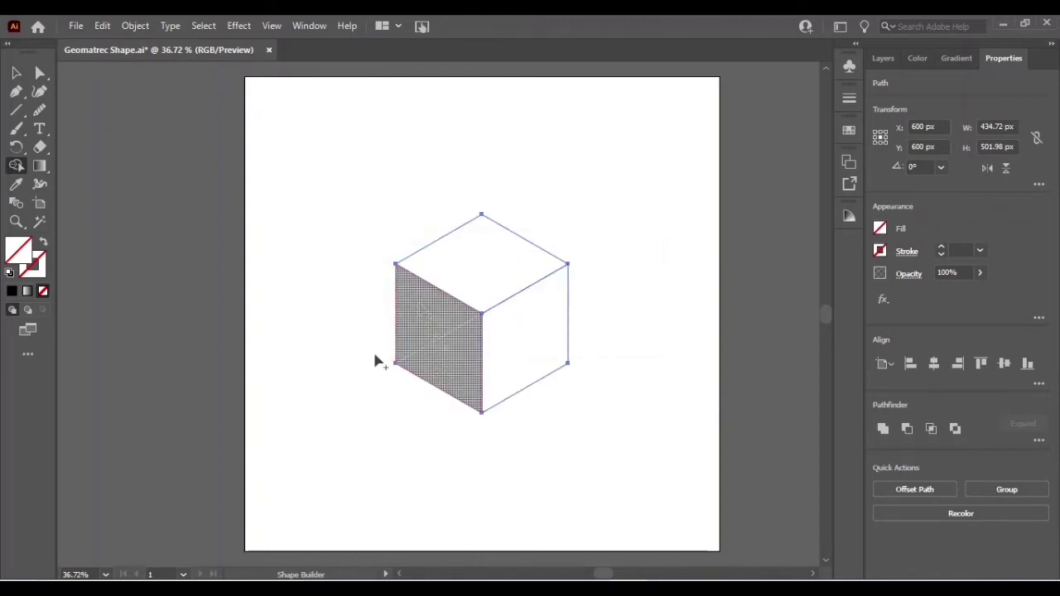
Step: Fill all three cube faces with the dark blue 1F00B7 and deselect them
click(14, 74)
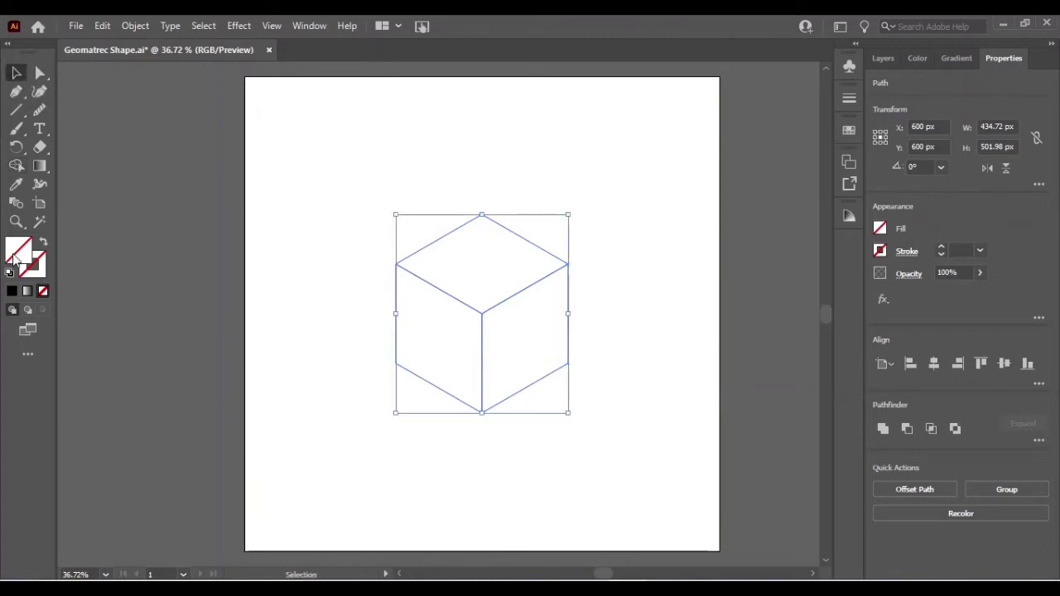
double_click(14, 257)
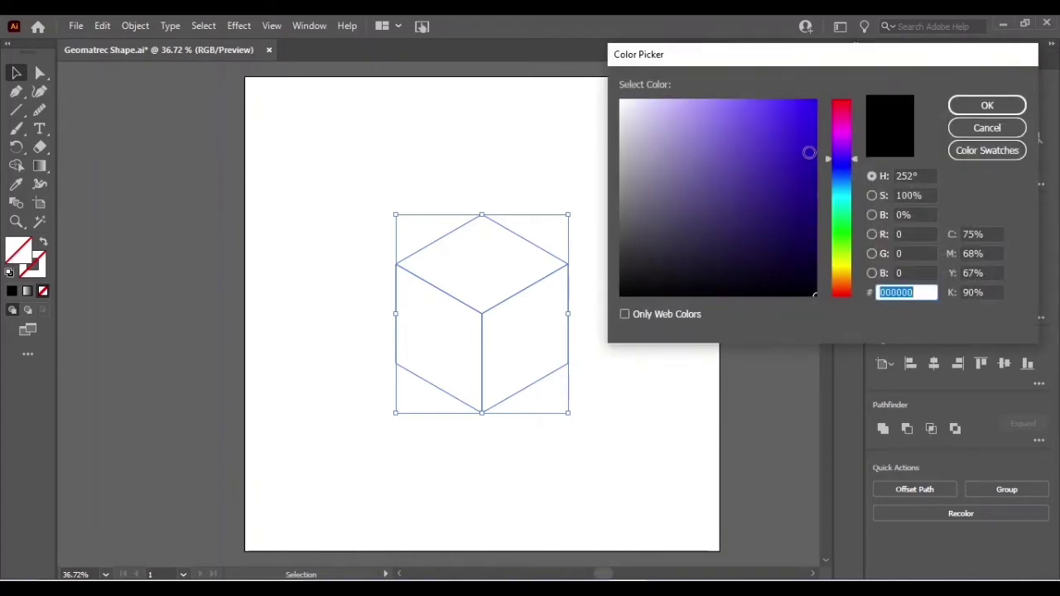
click(815, 159)
drag(815, 159, 824, 154)
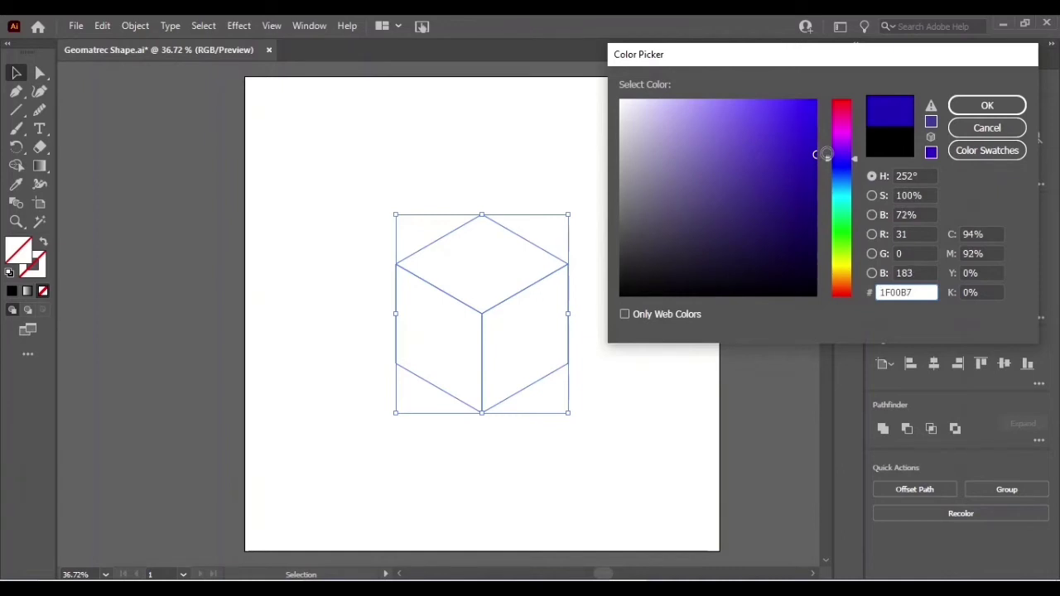
click(985, 105)
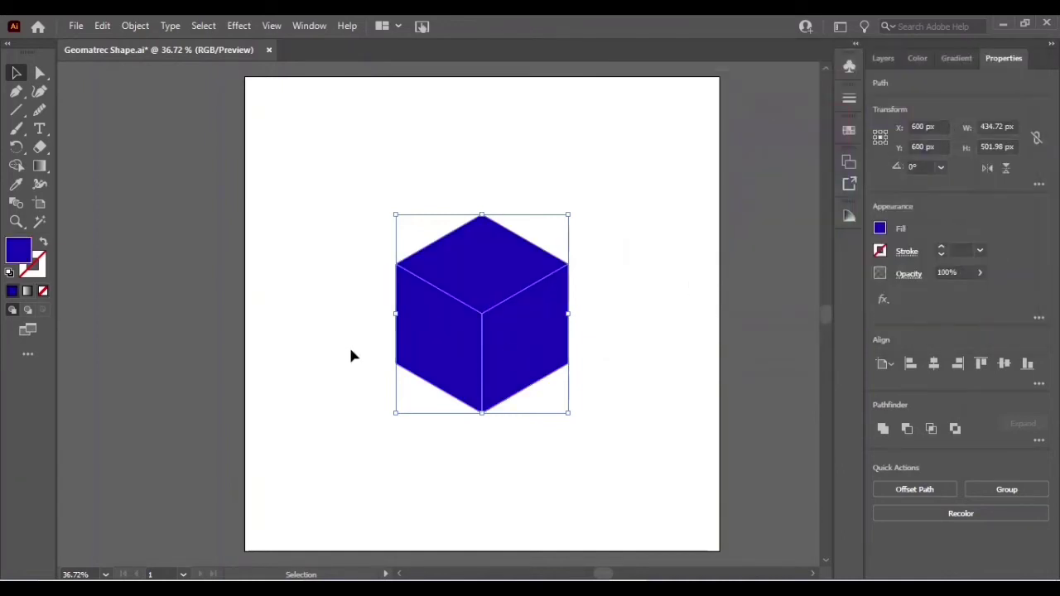
click(600, 330)
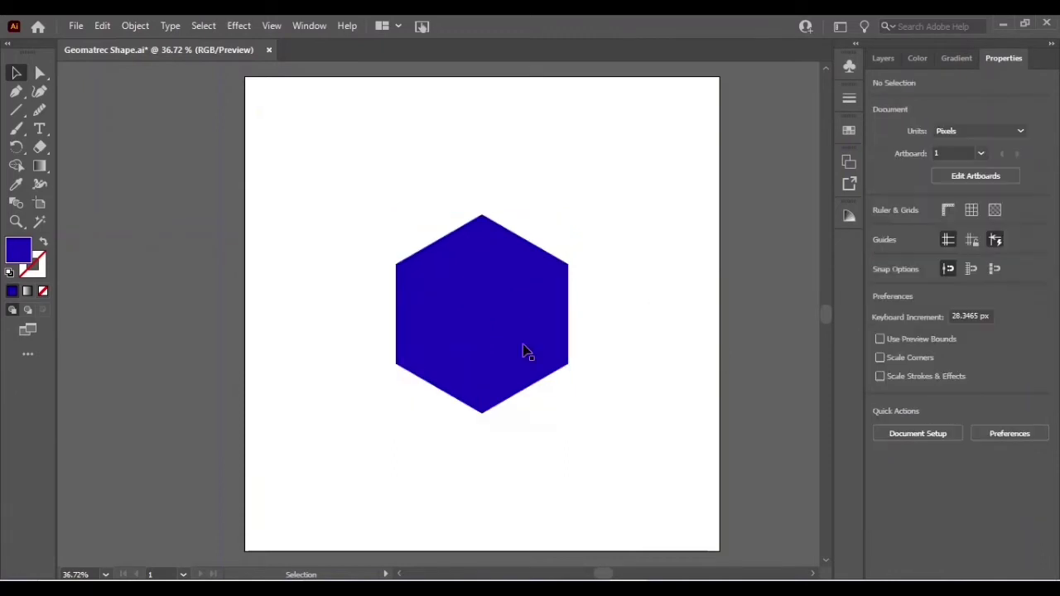
Step: Select all three cube faces and set their color sliders to HSB mode
click(421, 350)
click(624, 313)
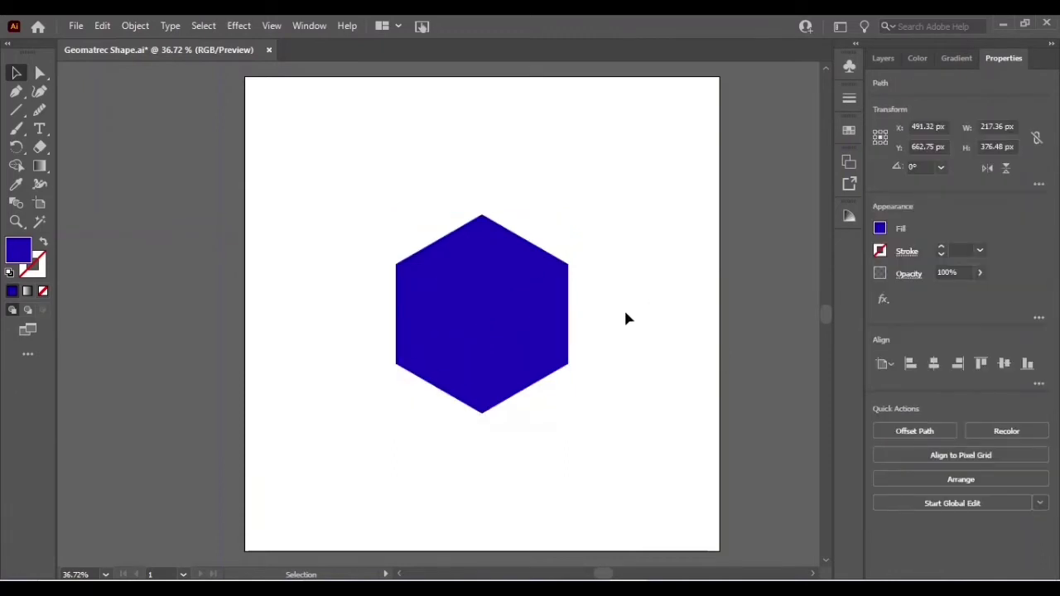
drag(356, 204, 604, 455)
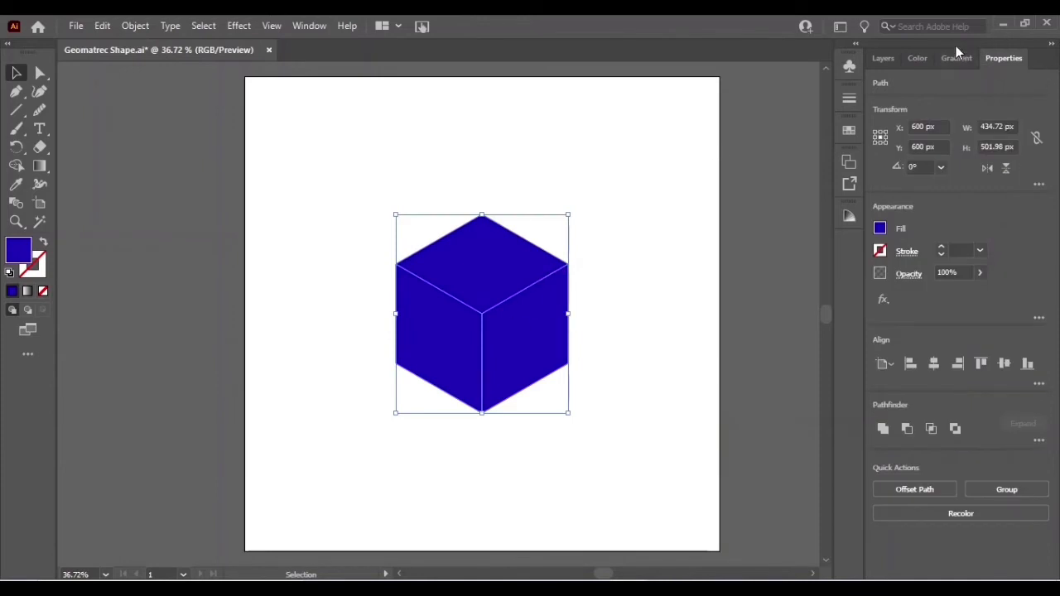
click(916, 58)
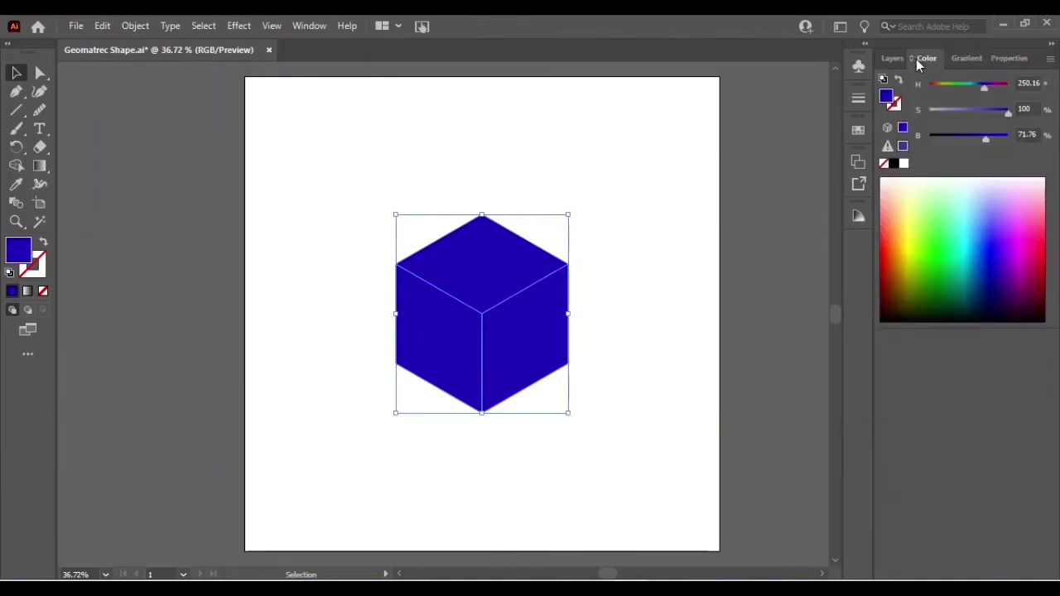
click(1049, 61)
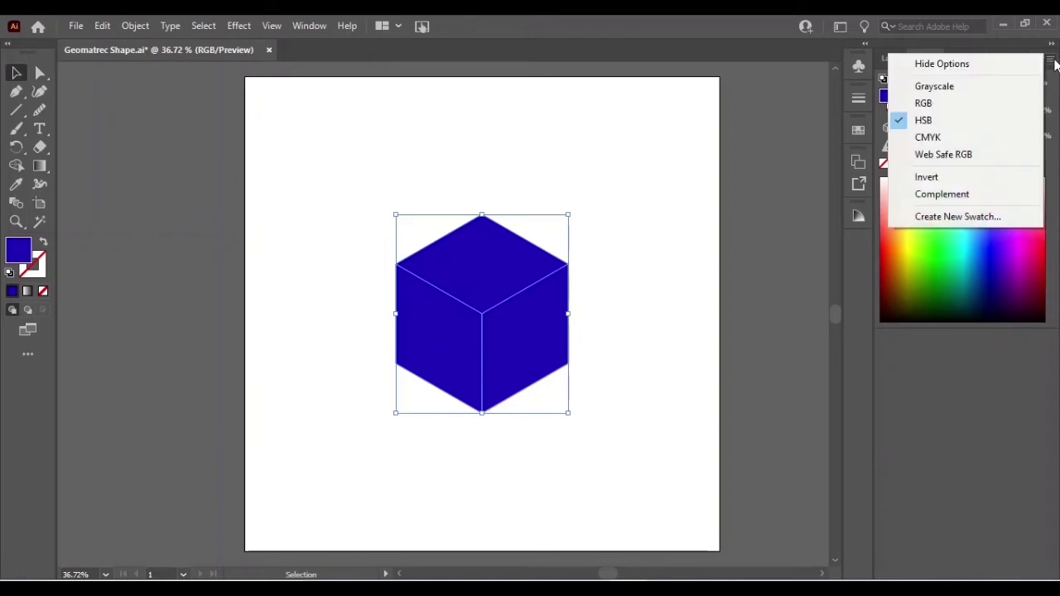
click(945, 123)
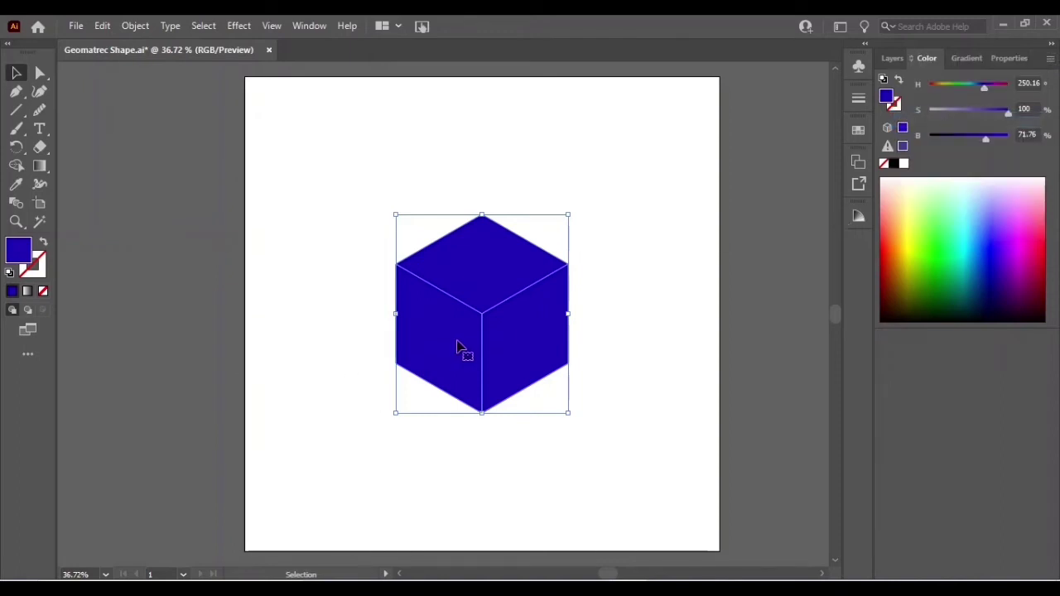
Step: Lower the saturation of the cube's left face to about 85%
click(369, 343)
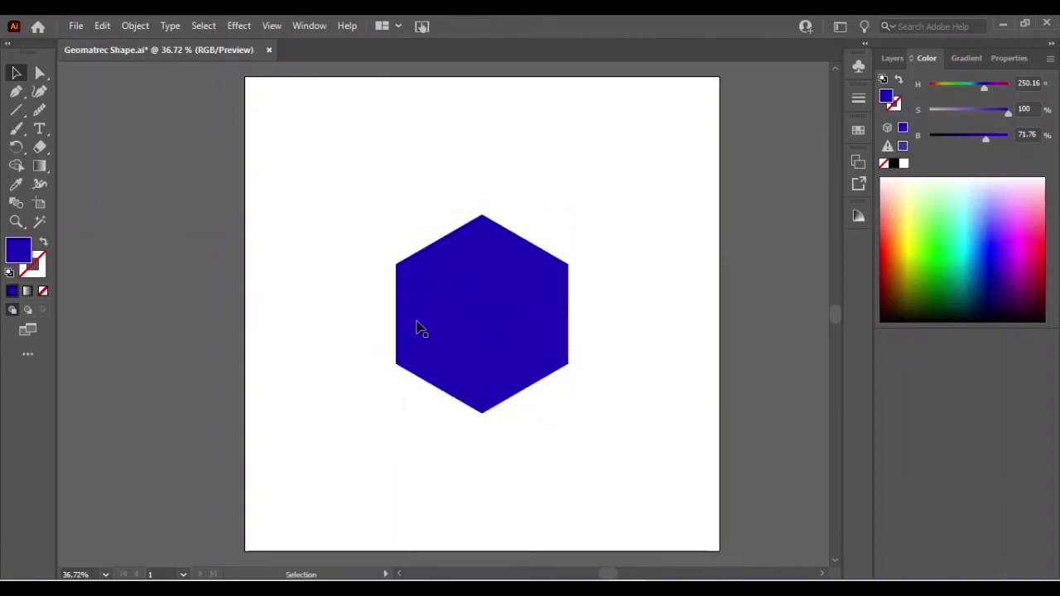
click(440, 336)
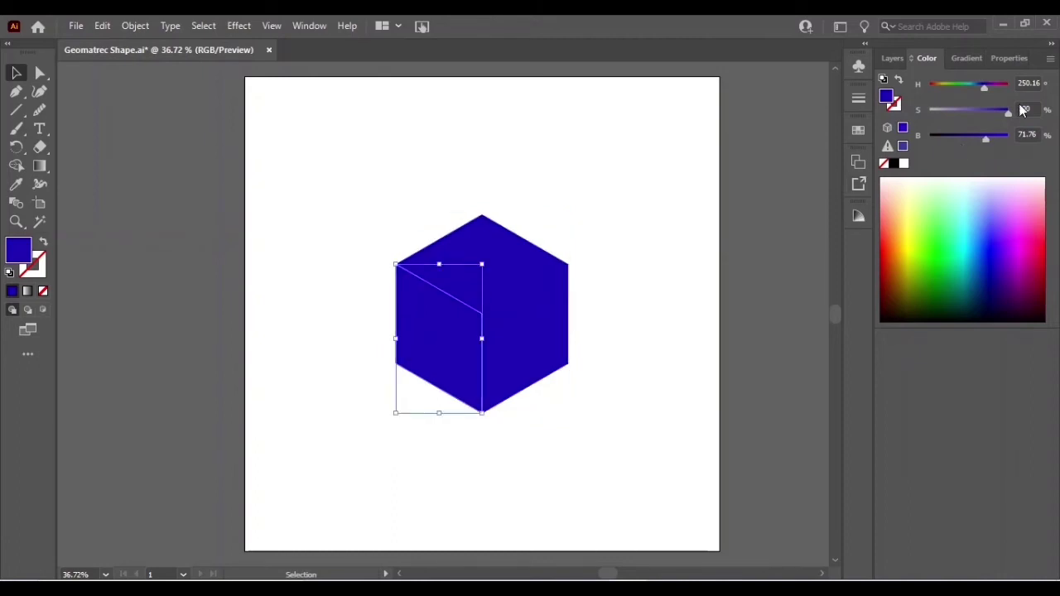
drag(1005, 116, 996, 115)
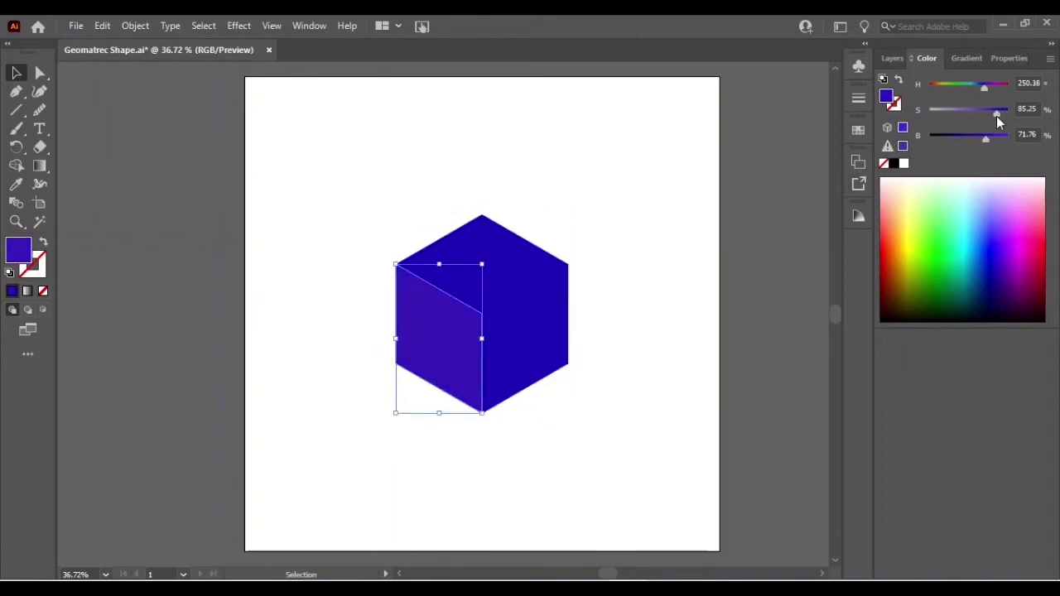
Step: Lower the saturation of the cube's top face to about 65% and deselect it
click(523, 255)
drag(1009, 114, 981, 113)
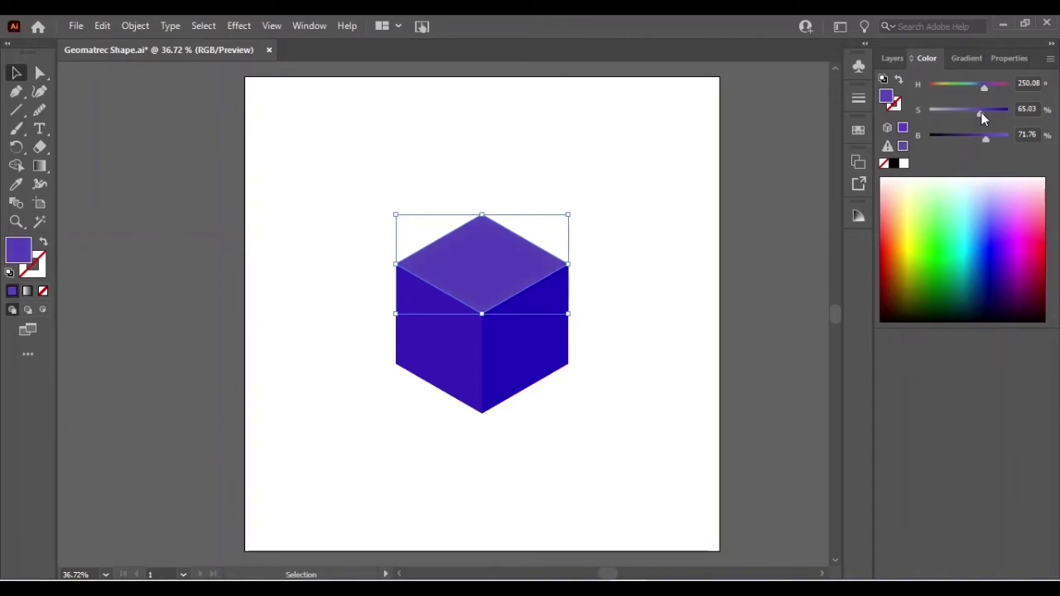
click(486, 452)
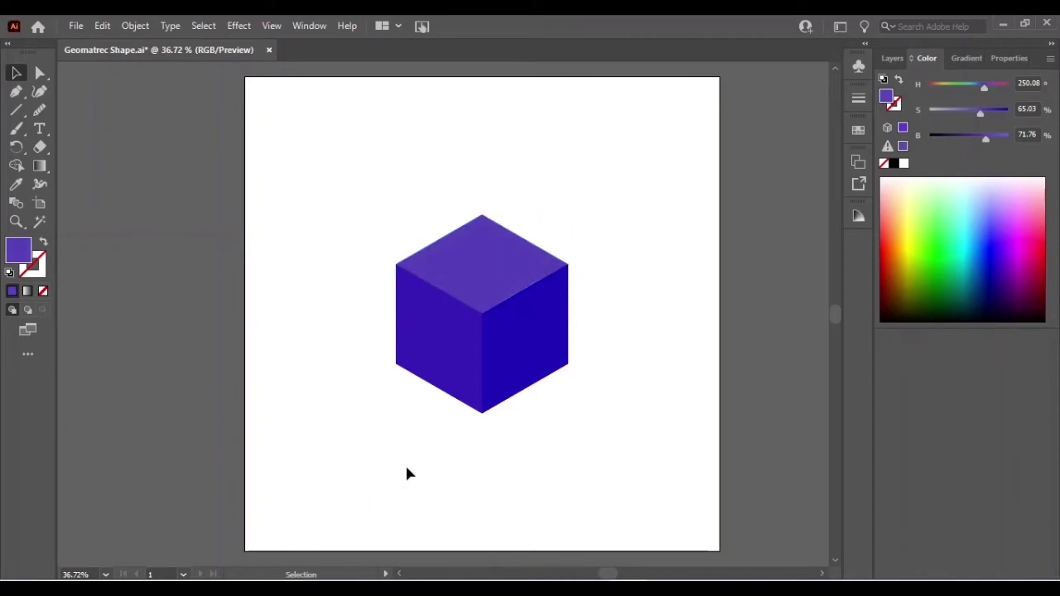
Step: Reduce the saturation of the cube's left face to about 81% and deselect it
click(450, 379)
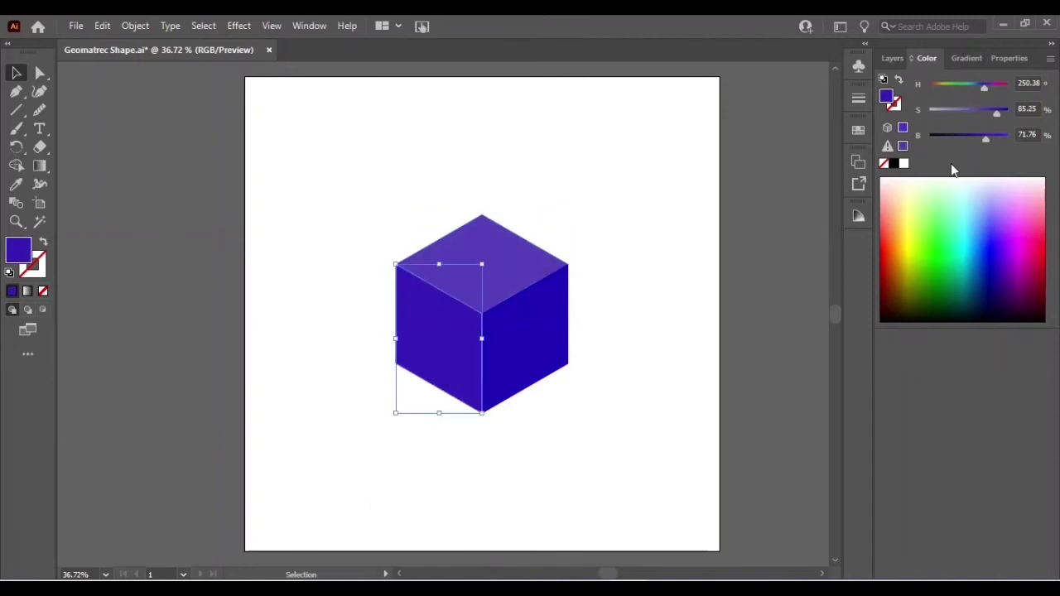
drag(996, 115, 993, 115)
click(491, 517)
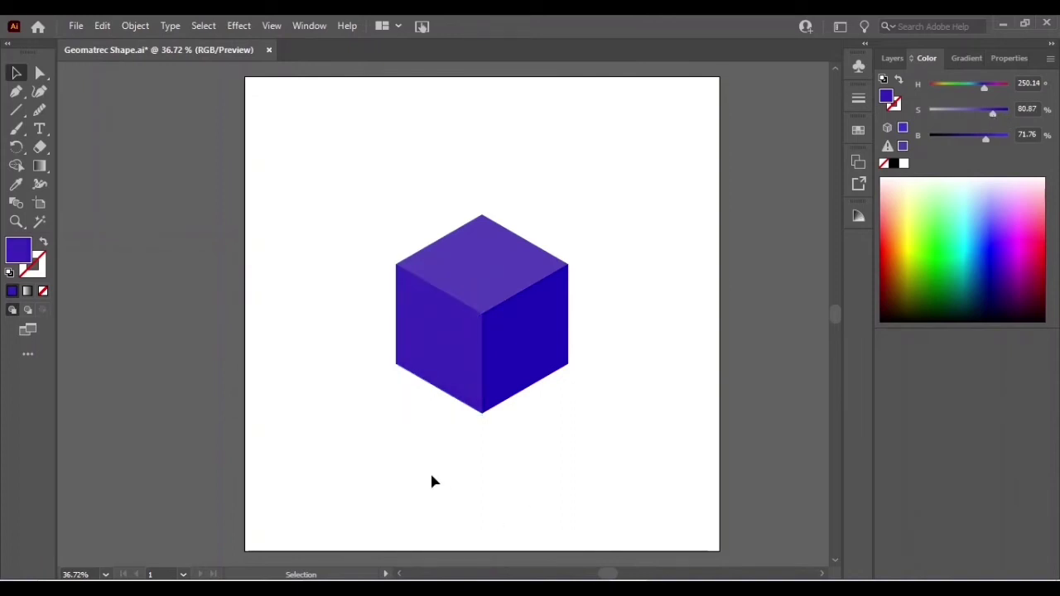
Step: Pull the cube's left and top faces apart to test that they are separate shapes, and undo both moves
drag(423, 352, 628, 432)
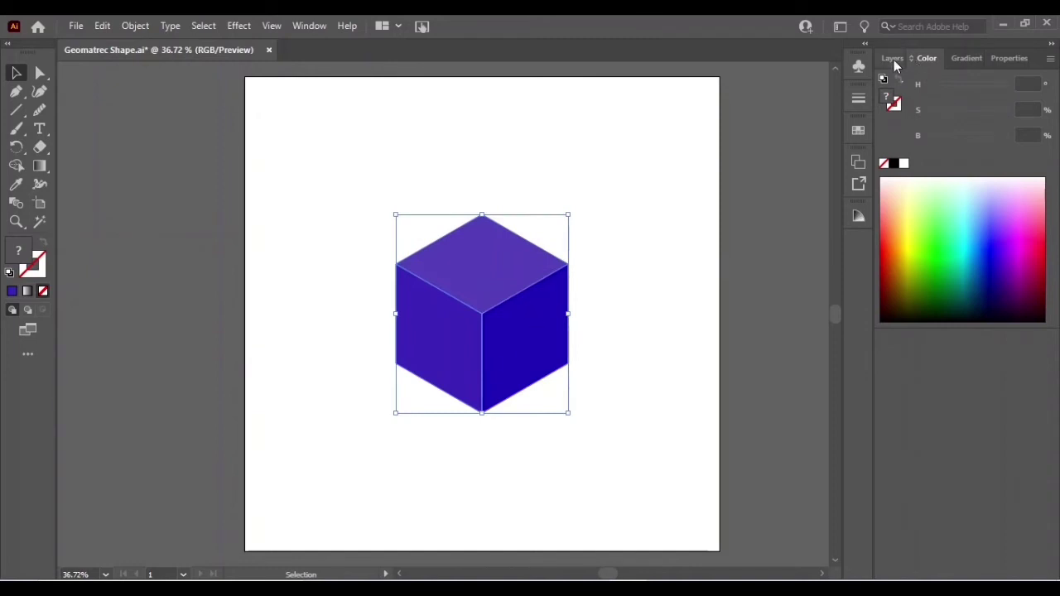
click(477, 201)
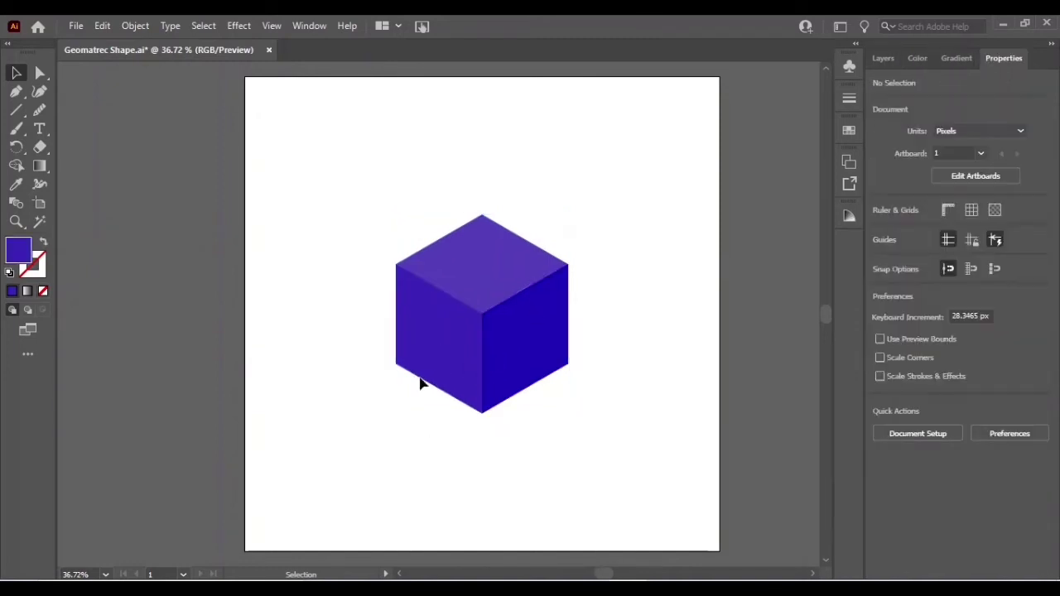
drag(436, 353, 424, 367)
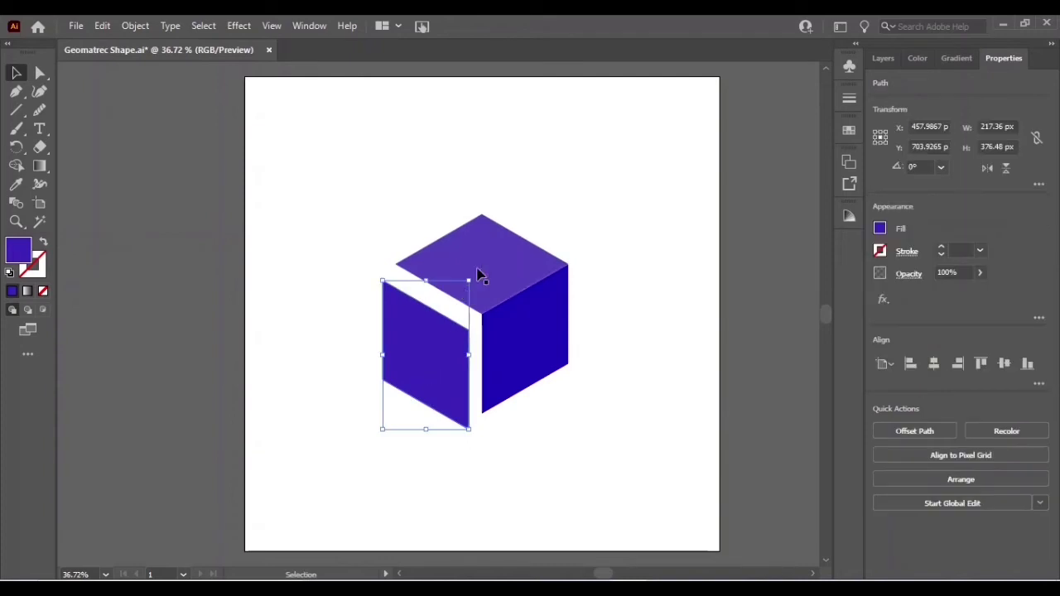
drag(480, 272, 472, 261)
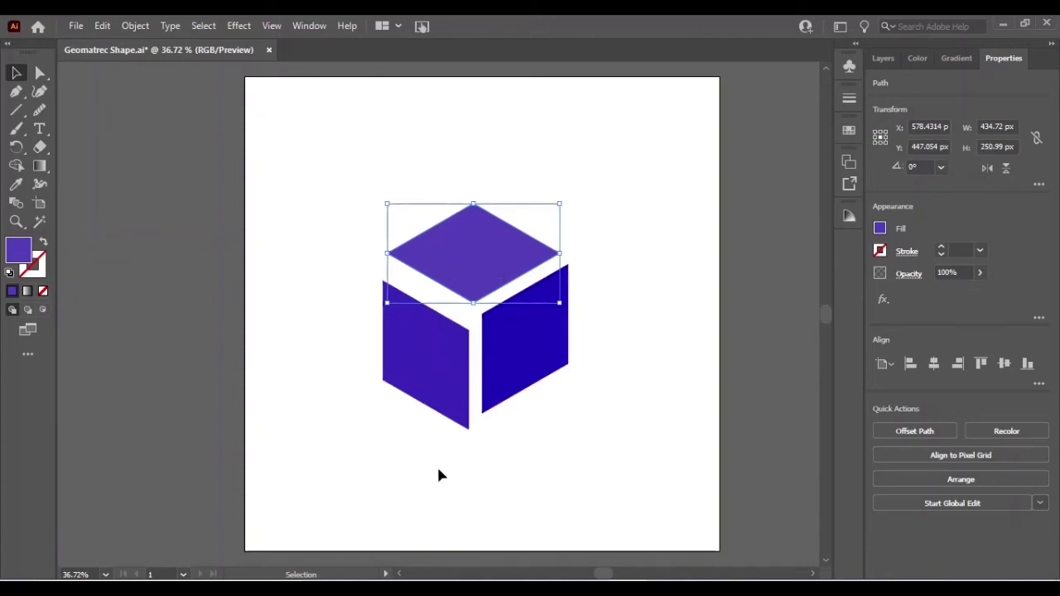
key(ctrl+z)
key(ctrl+z)
key(ctrl+z)
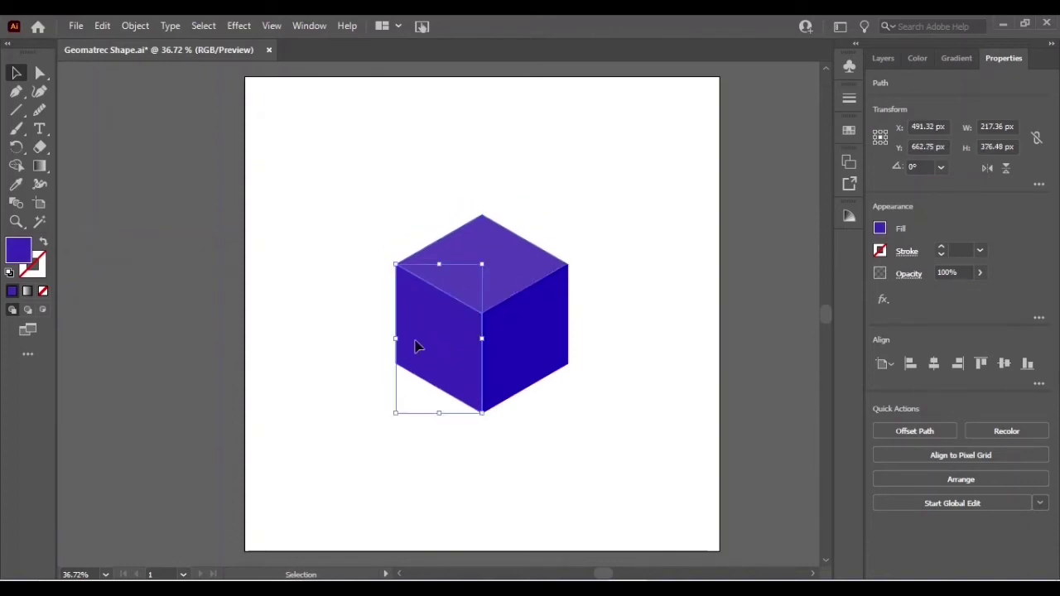
Step: Combine the three cube faces into one group with the Pathfinder Merge operation and shift the grouped cube slightly down the artboard
drag(355, 195, 634, 428)
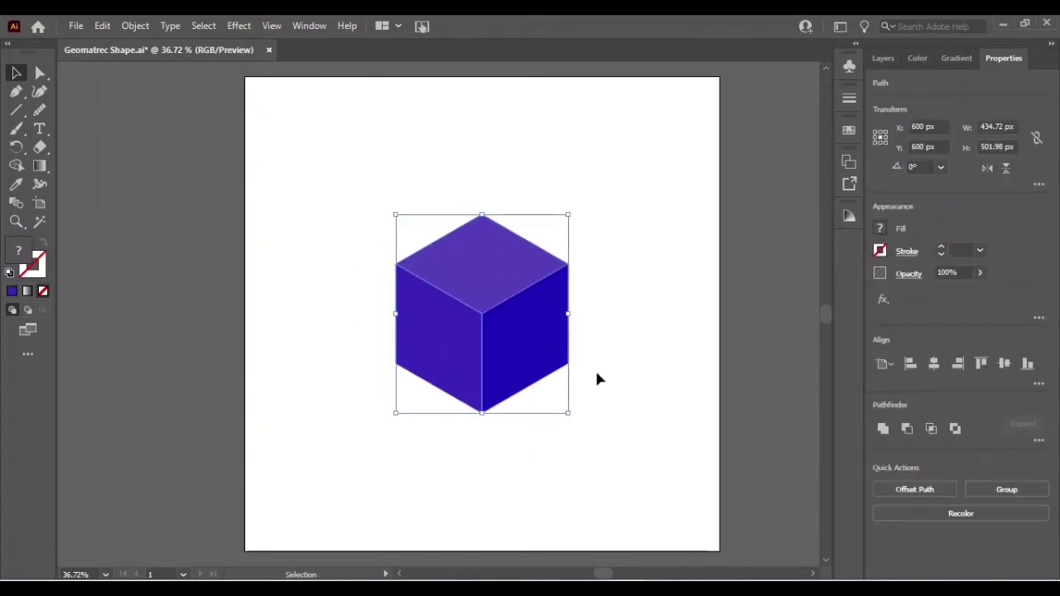
click(321, 24)
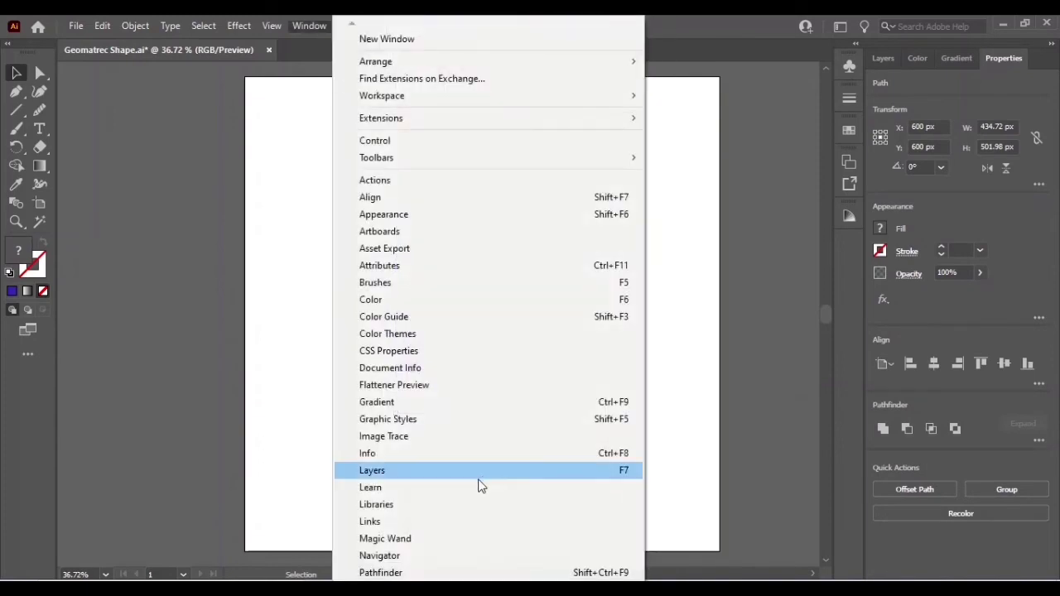
click(412, 573)
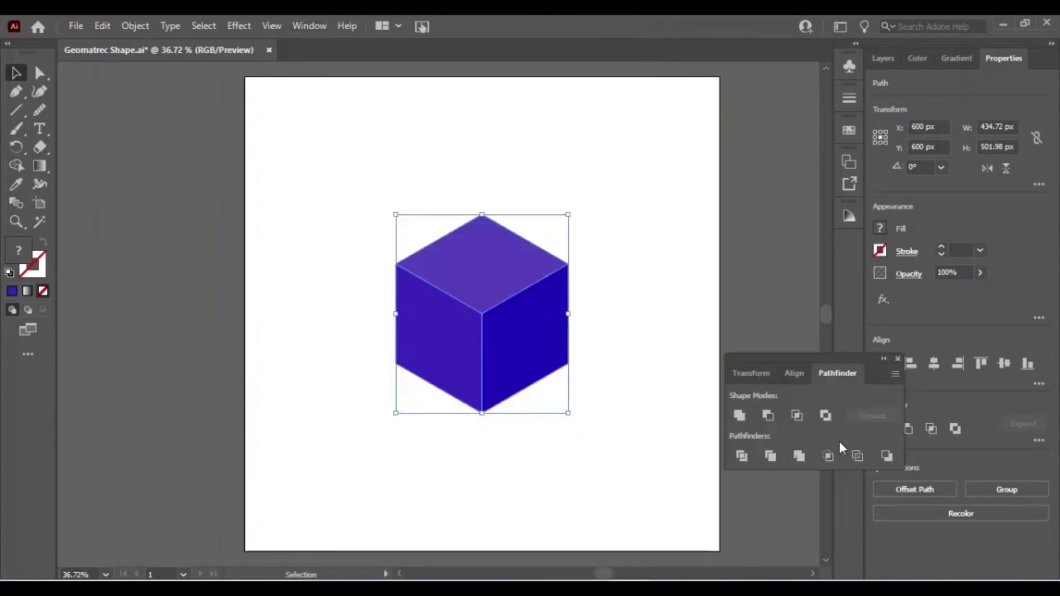
click(801, 460)
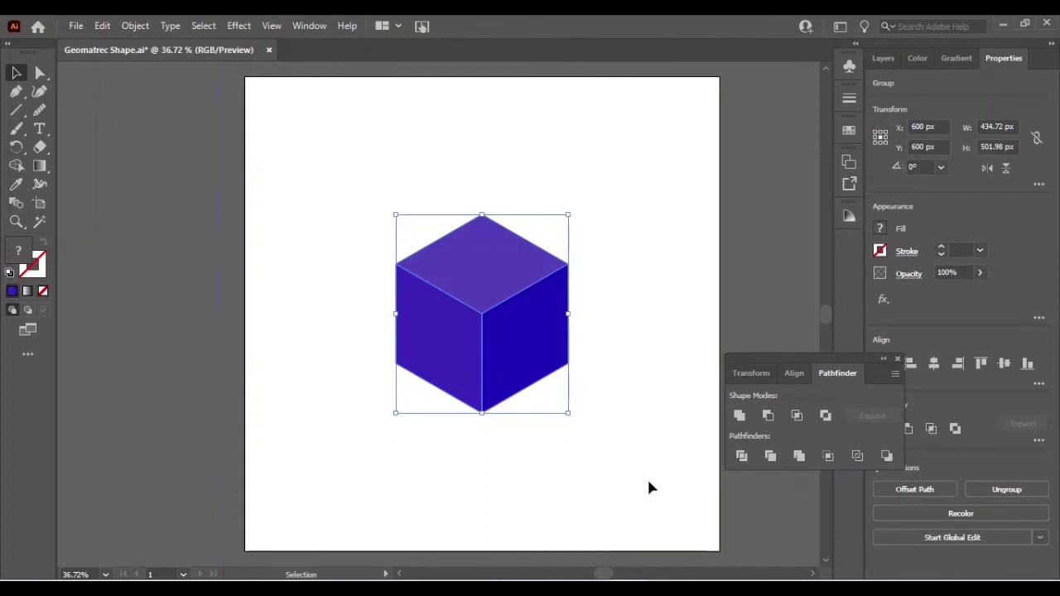
click(574, 456)
drag(527, 331, 513, 301)
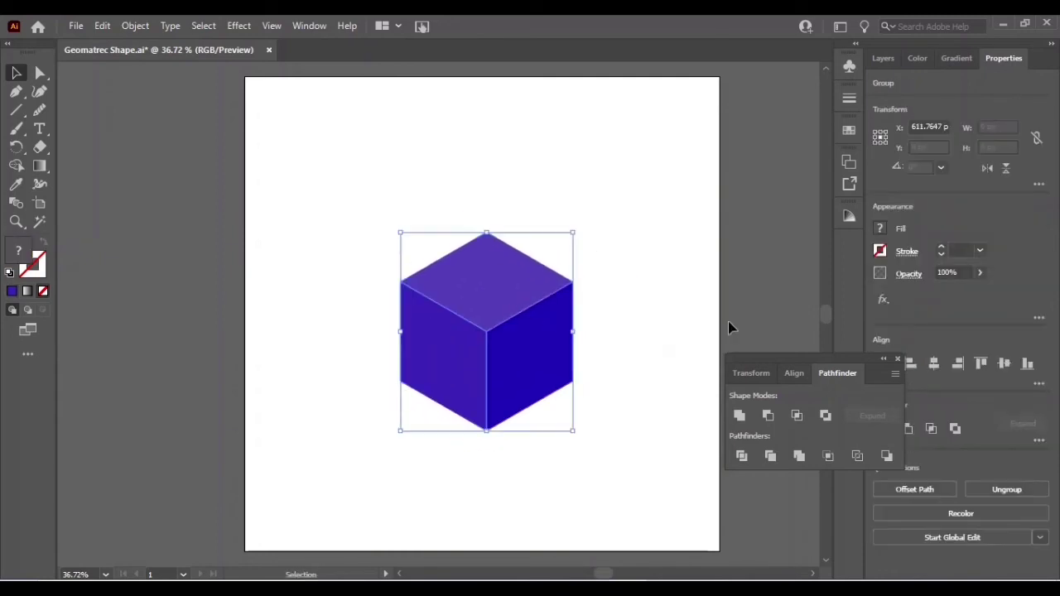
click(898, 361)
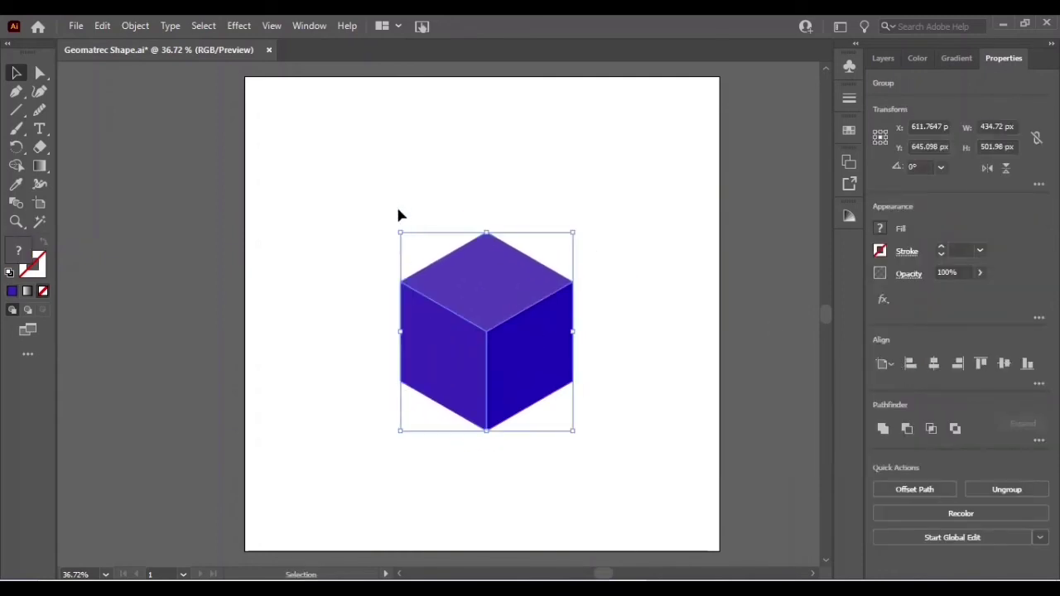
Step: Scale the cube down proportionally to about 189 by 218 px and center it horizontally and vertically on the artboard
drag(400, 233, 498, 344)
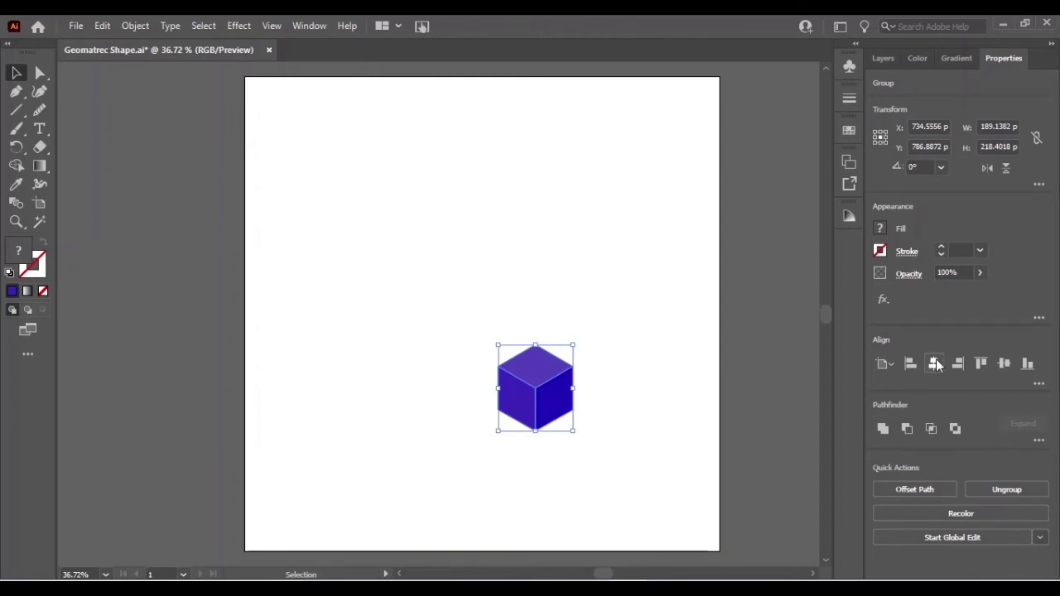
click(934, 363)
click(1004, 364)
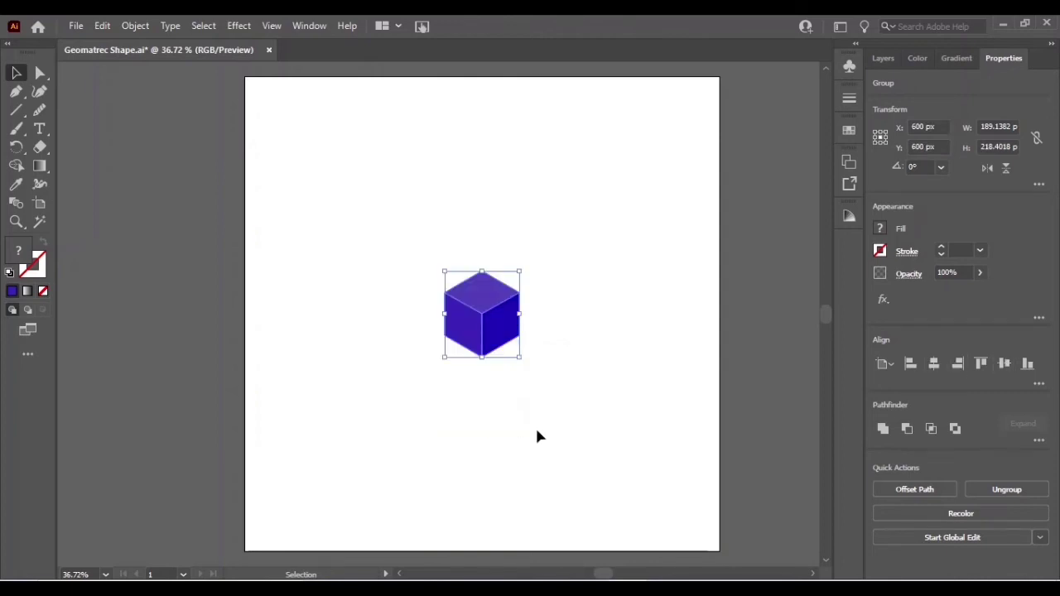
Step: Make a new pattern from the selected cube and accept the notice about the added swatch
click(145, 26)
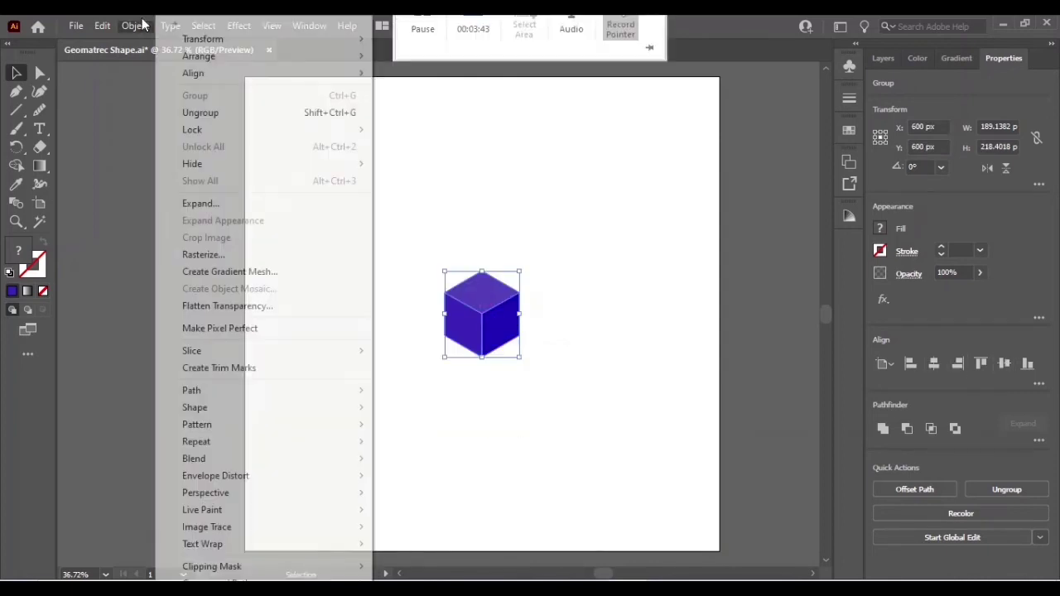
mouse_move(213, 429)
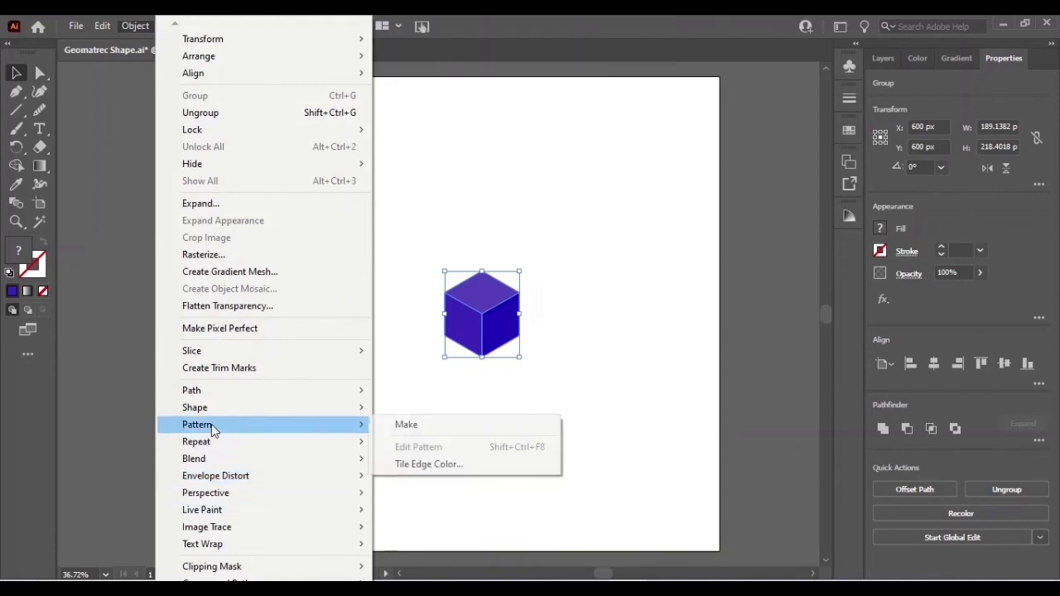
click(437, 437)
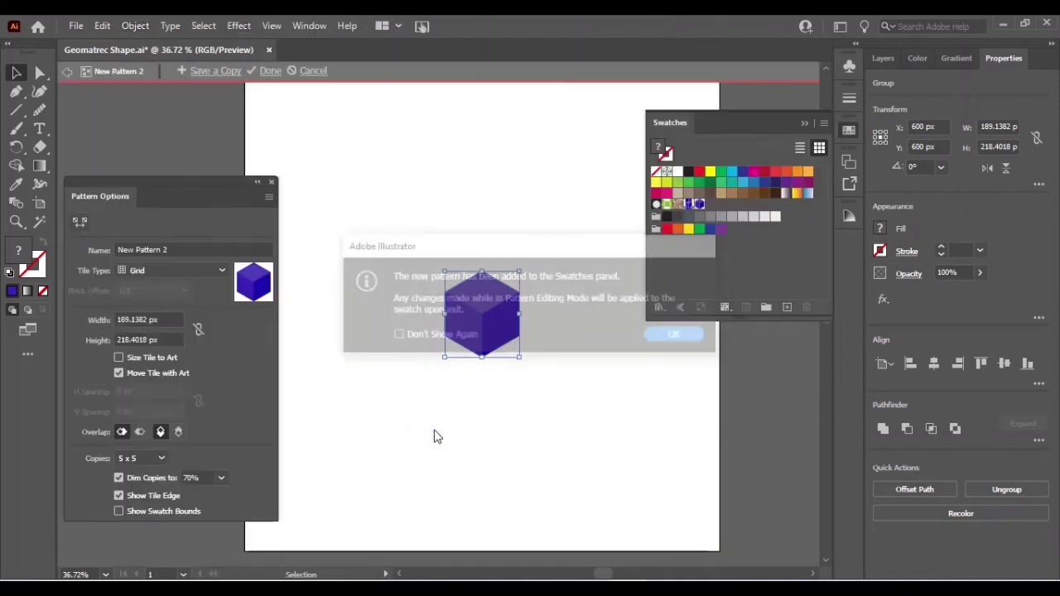
click(676, 337)
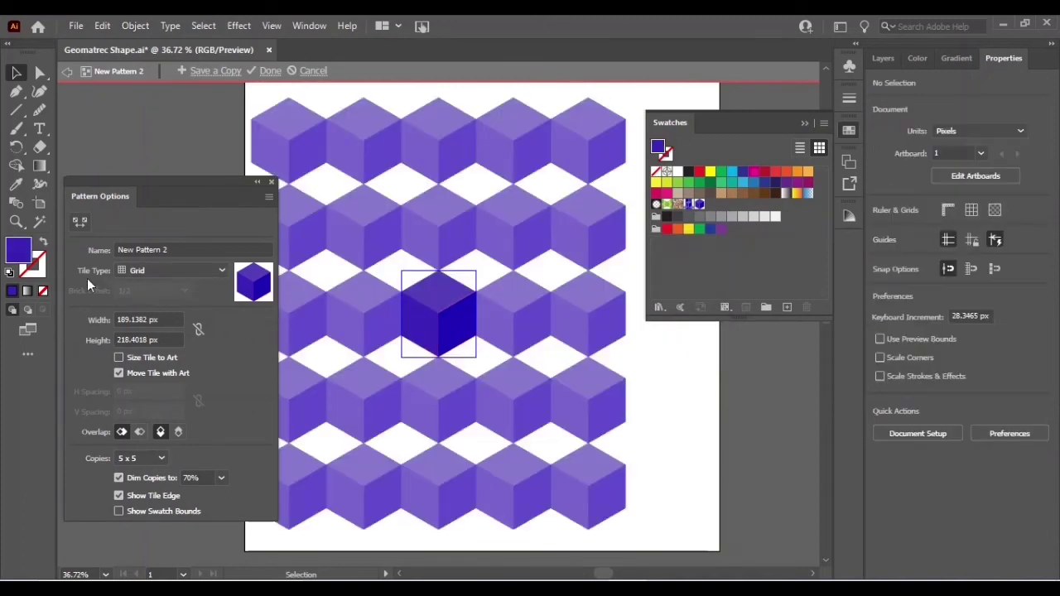
Step: Set the pattern's tile type to Hex by Row and finish editing the pattern
click(193, 273)
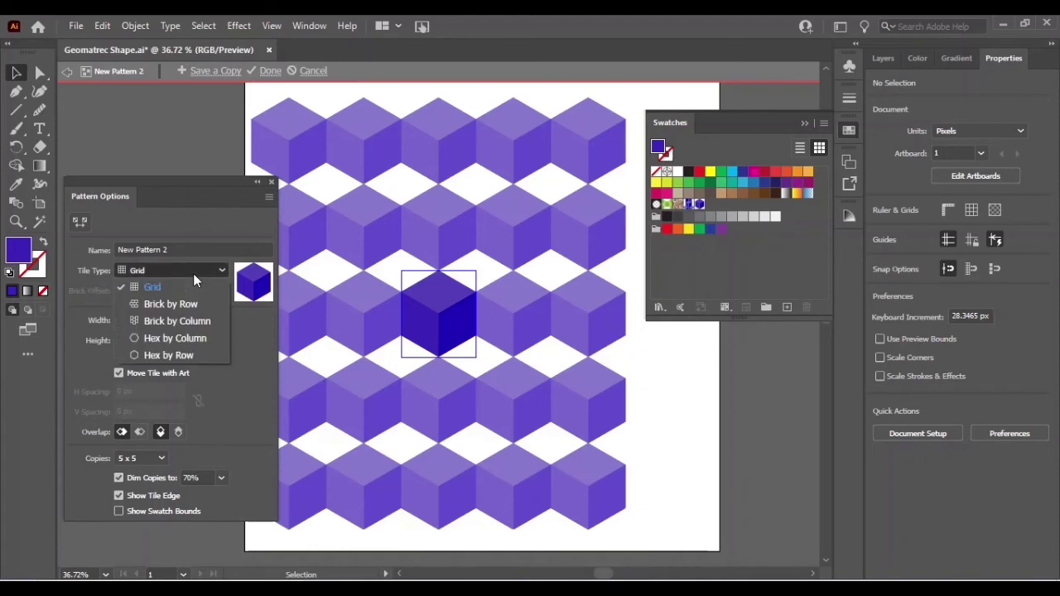
click(164, 355)
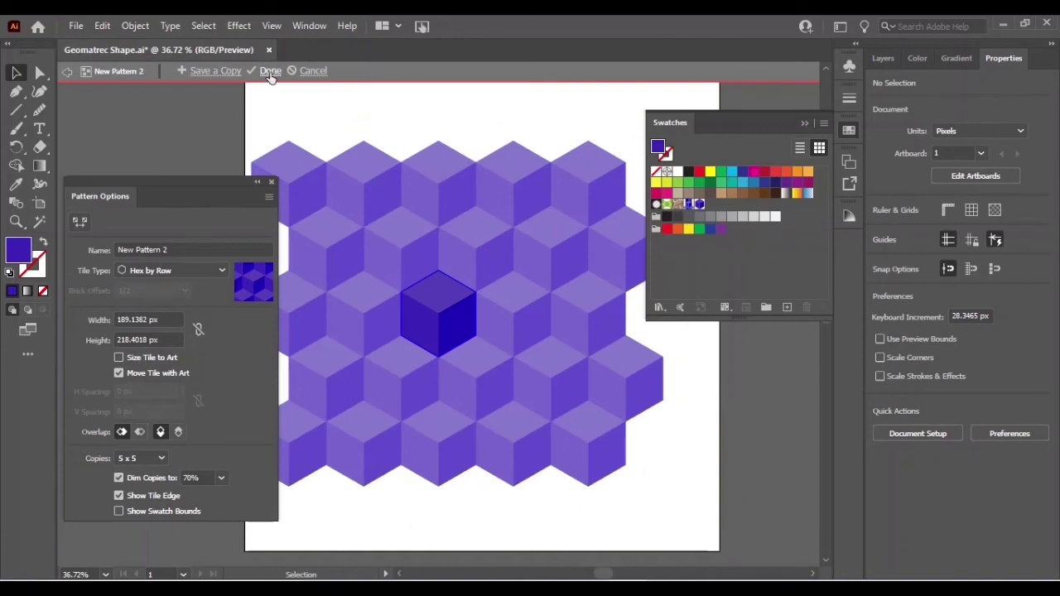
click(271, 71)
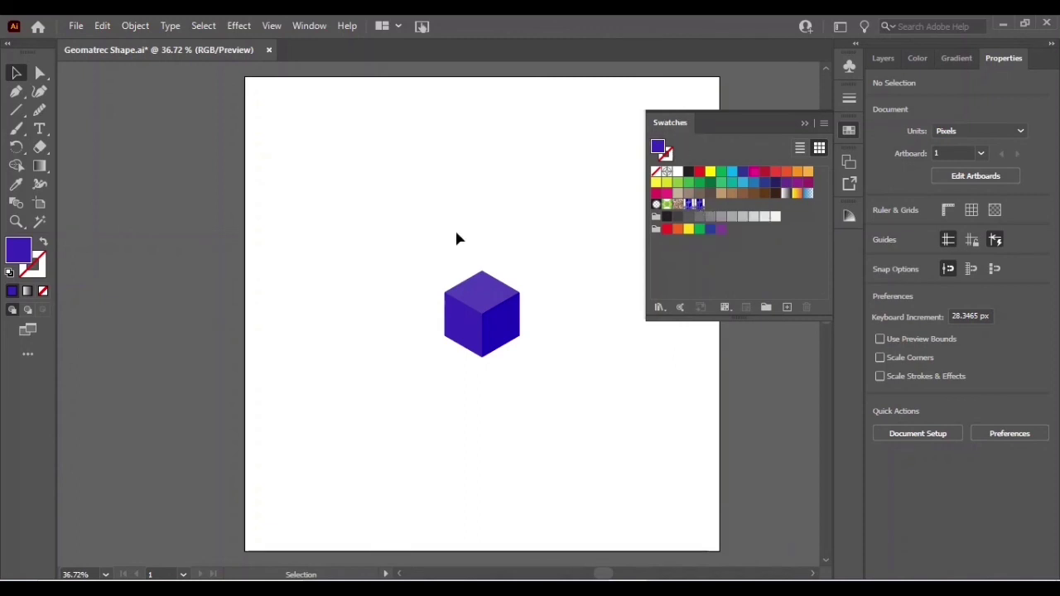
Step: Draw a circle about 380 px in diameter above and left of the cube and fill it with the new cube pattern
click(25, 115)
click(74, 129)
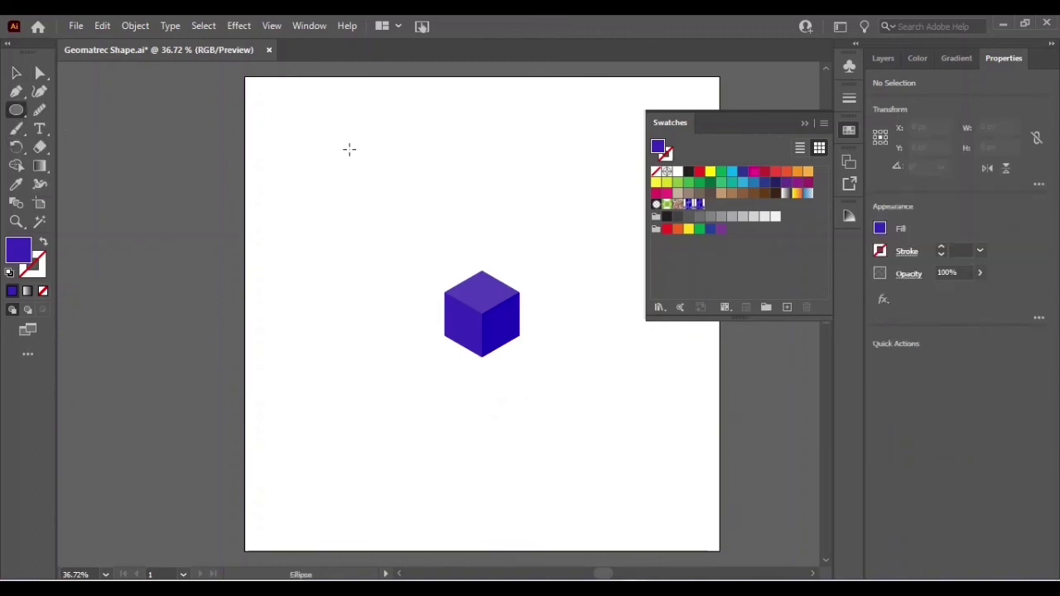
drag(294, 119, 444, 269)
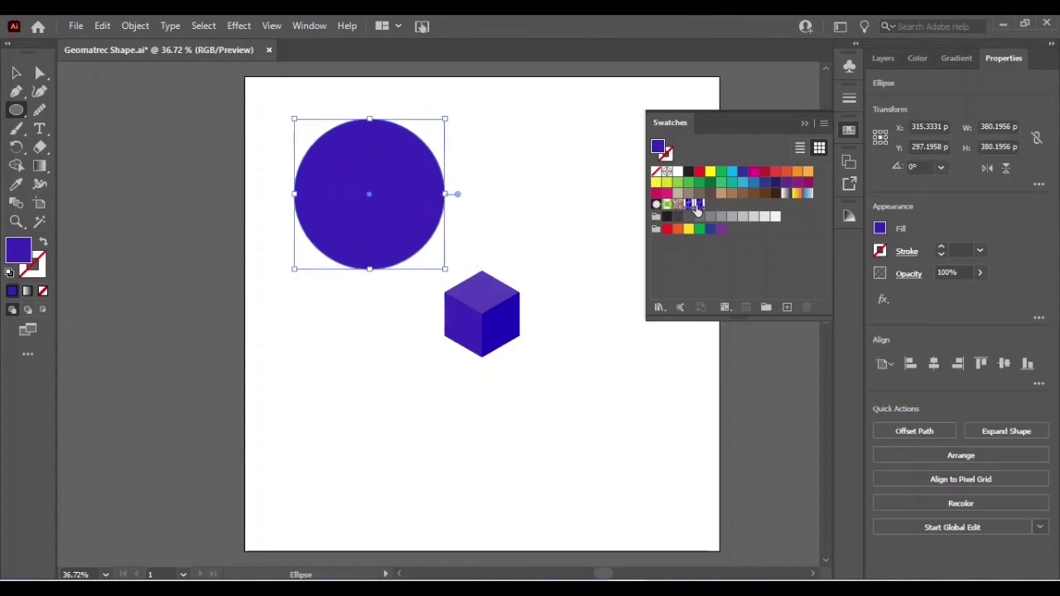
click(696, 208)
click(698, 209)
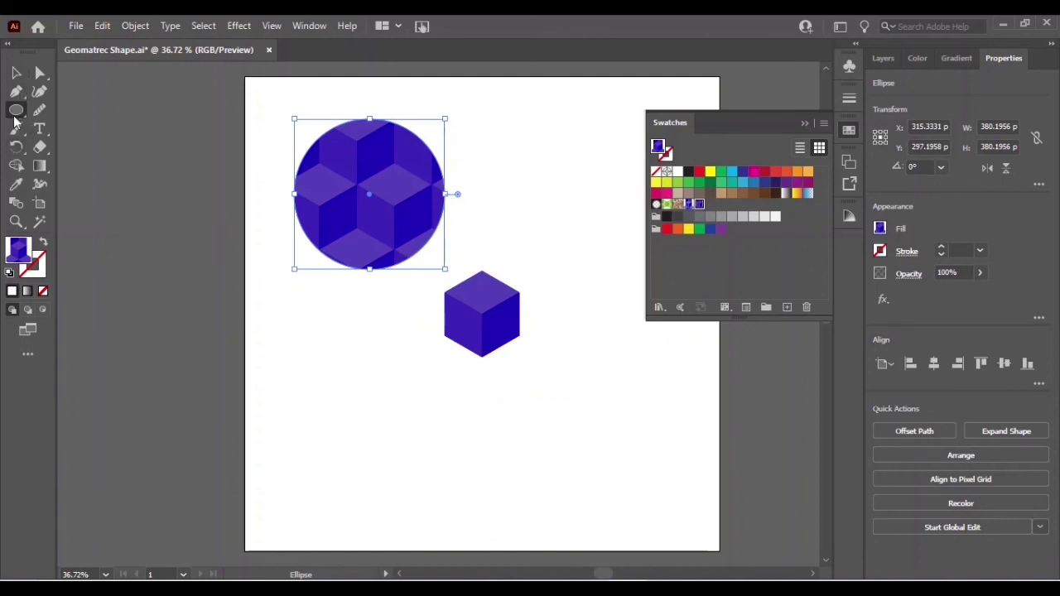
Step: Draw a 1200 by 1200 px rectangle with the cube pattern fill over the whole artboard, close the swatches and deselect it
drag(14, 119, 131, 108)
drag(246, 77, 719, 551)
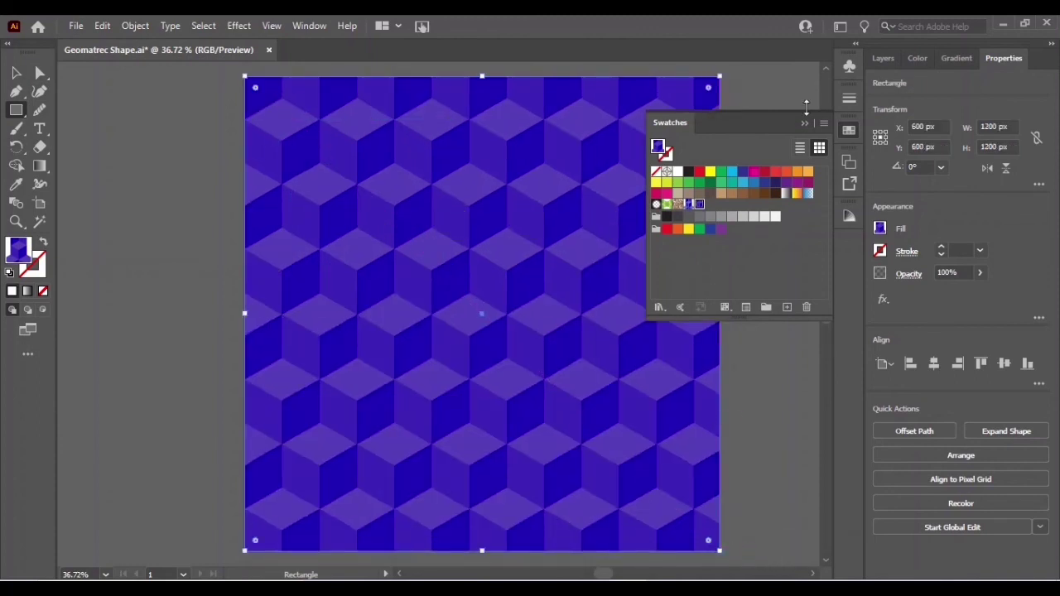
click(807, 123)
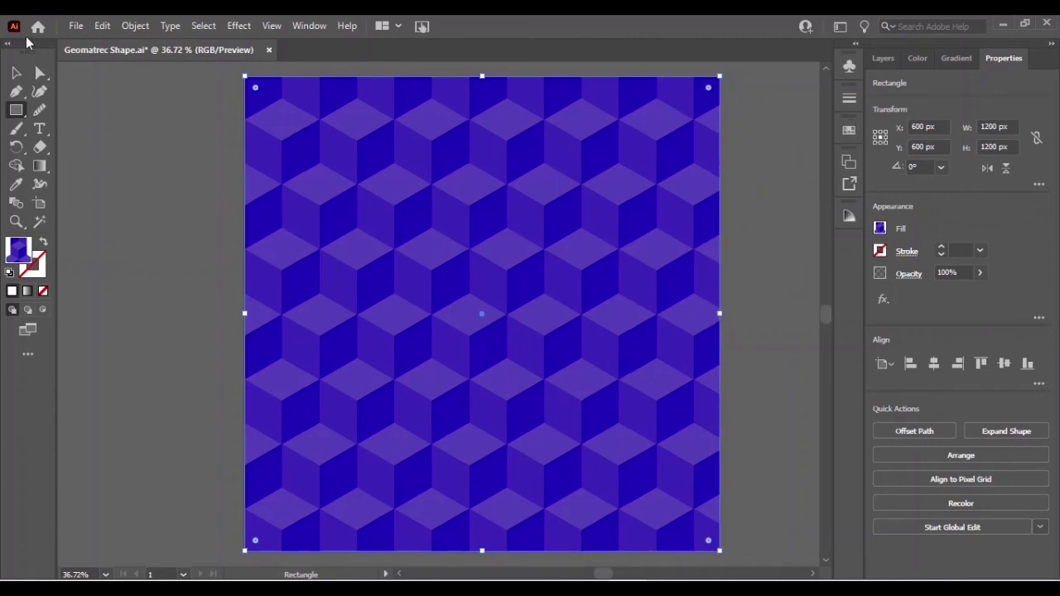
click(15, 74)
click(175, 281)
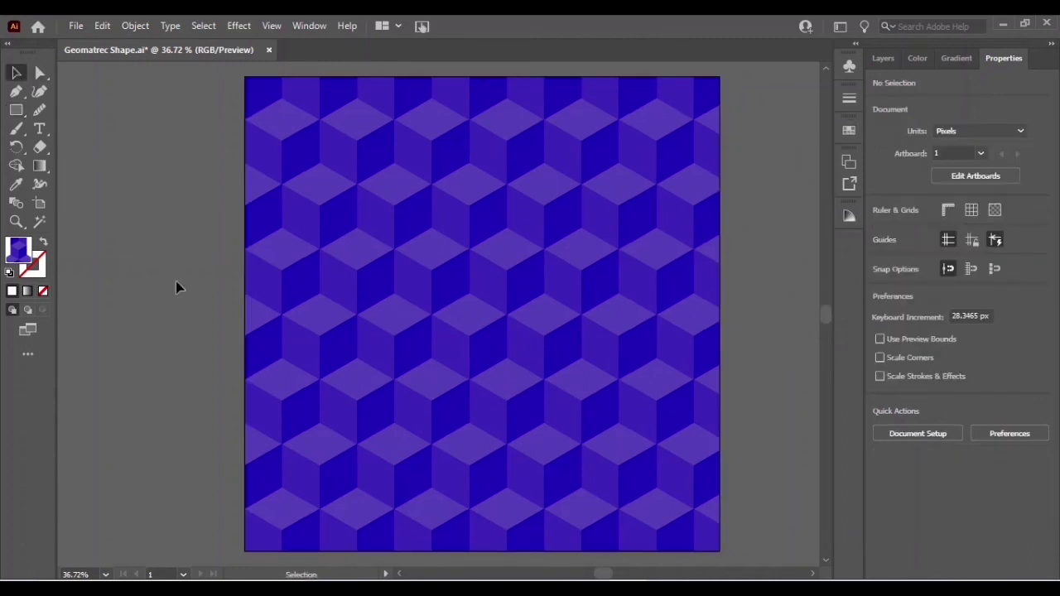